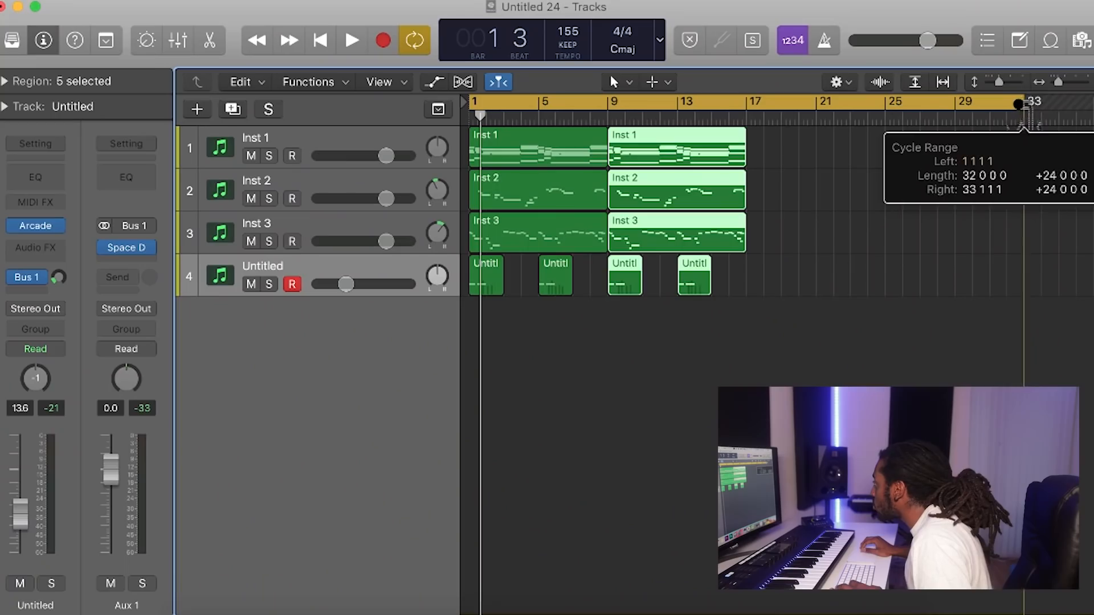
Extend the cycle range to span bars 1 to 33.
left_click_drag(1021, 102, 1025, 102)
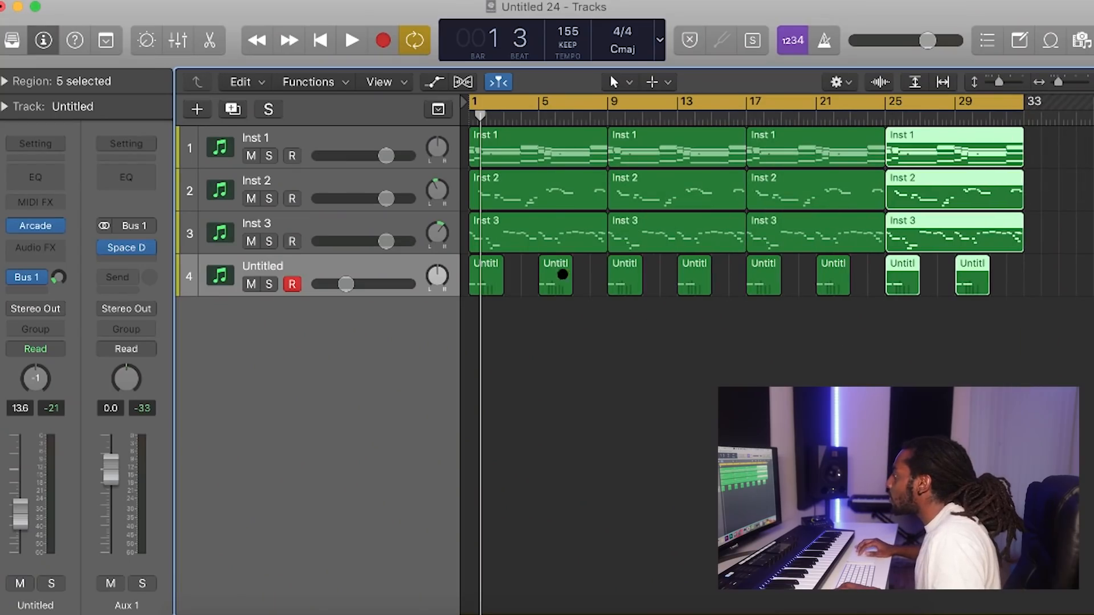
key("space")
Cycle bars 9 to 17 and delete the Inst 3 and Untitled regions in that section.
left_click_drag(608, 102, 749, 106)
left_click_drag(696, 337, 627, 234)
key("Delete")
key("space")
Move the cycle range to bars 17 to 25 and delete the Inst 2 region and both Untitled regions there.
left_click_drag(642, 108, 813, 105)
scroll(766, 163, "right", 2)
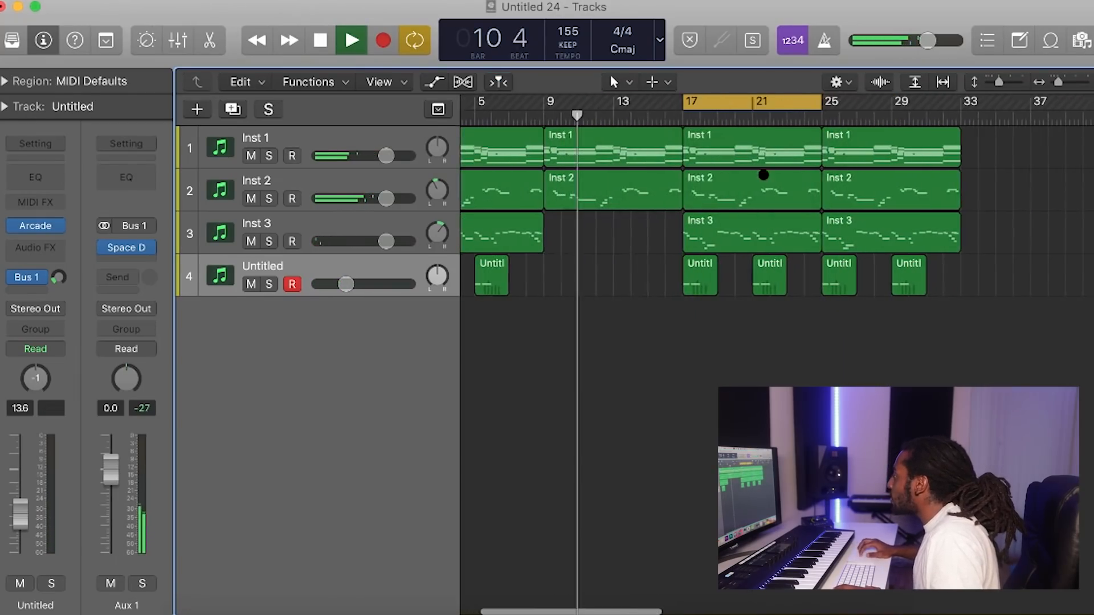
key("Delete")
left_click_drag(792, 304, 676, 291)
key("Delete")
key("space")
key("space")
Delete the Inst 2, Inst 3 and Untitled regions from bar 25 onward and extend the cycle range back to bar 1.
left_click_drag(915, 299, 845, 190)
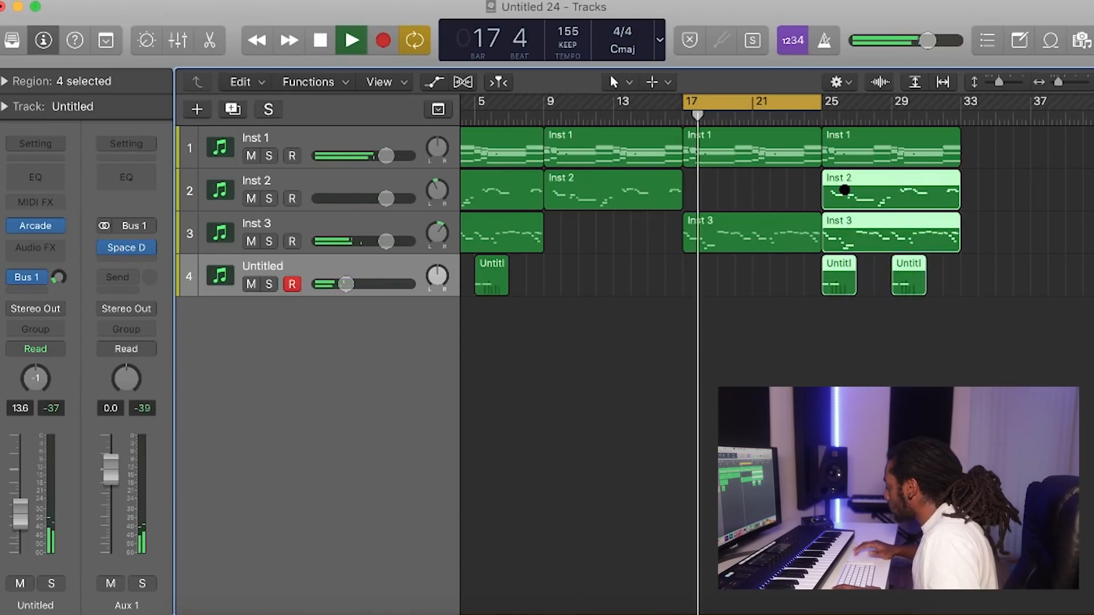
key("Delete")
scroll(861, 218, "left", 3)
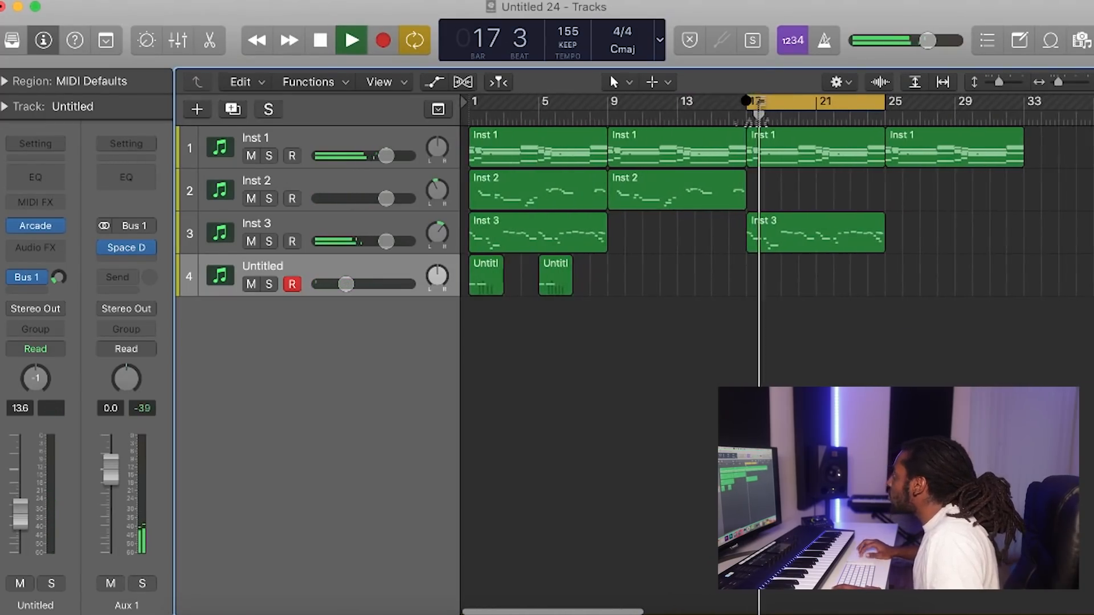
left_click_drag(752, 101, 289, 103)
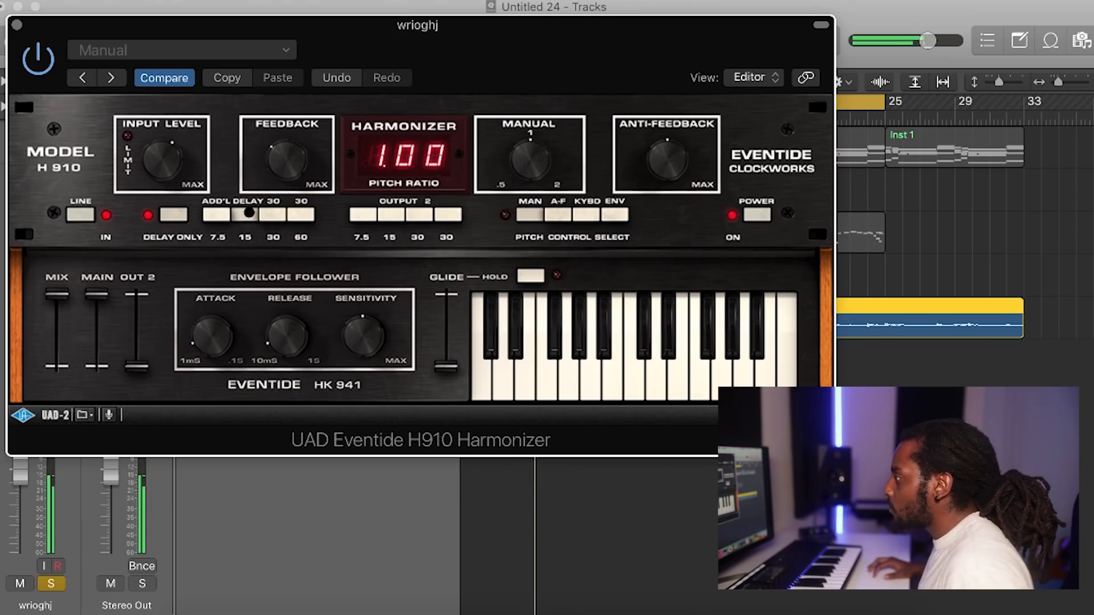
Close the harmonizer window and add a Channel EQ with a low cut to the wrioghj audio track.
left_click(17, 25)
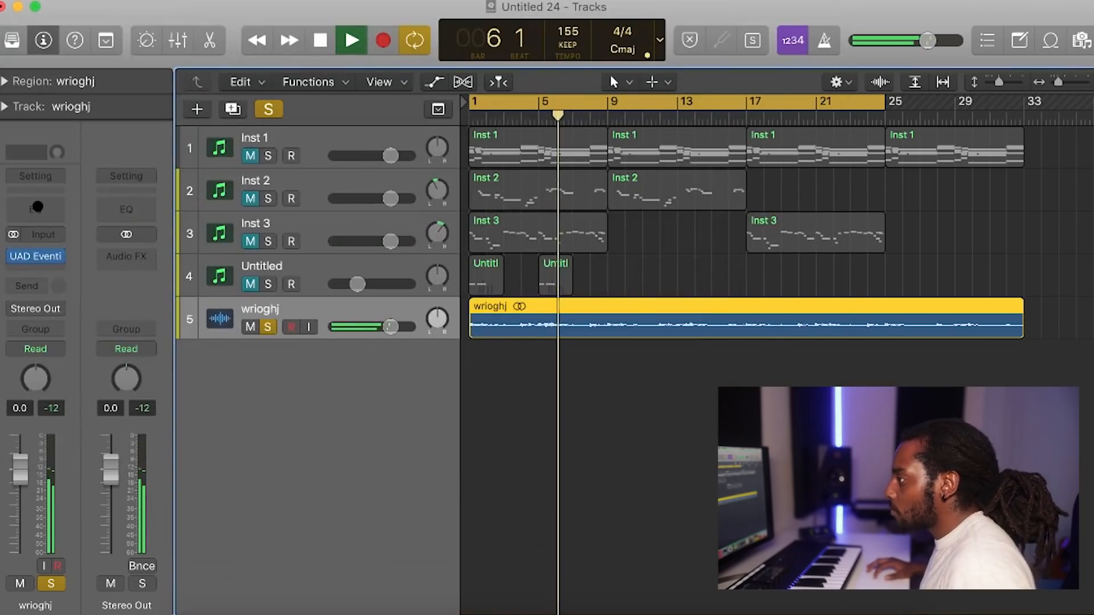
left_click(57, 215)
left_click(71, 111)
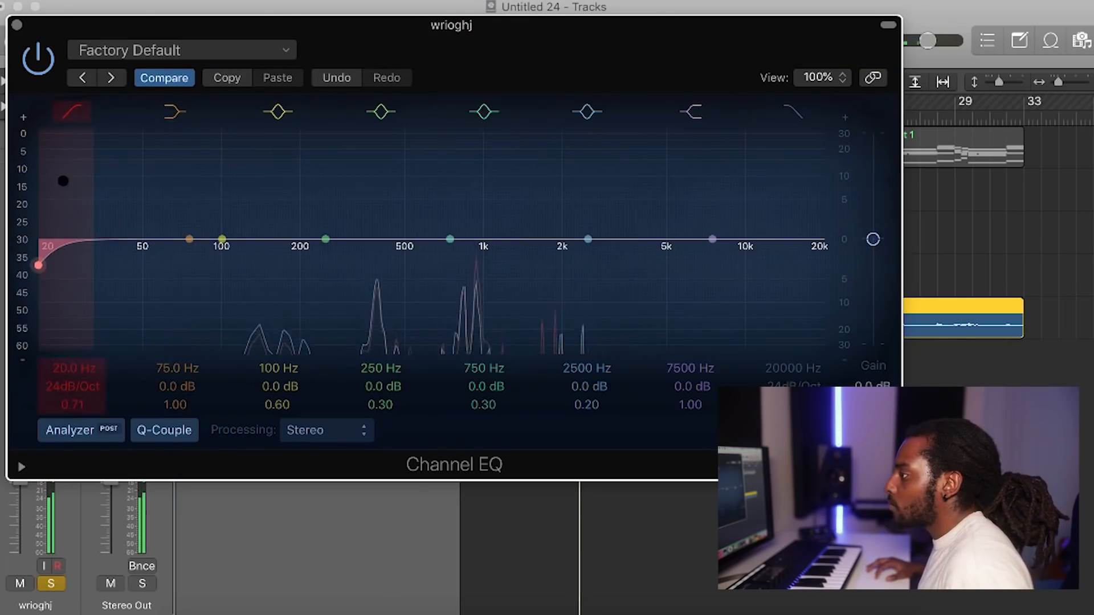
left_click_drag(102, 249, 317, 256)
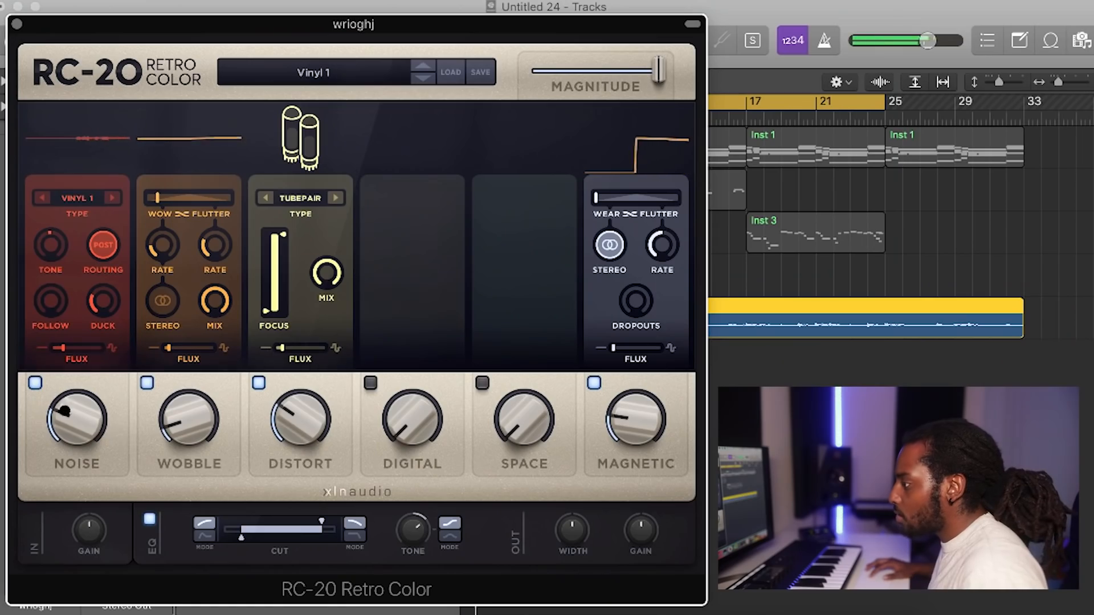
Turn off the Noise module and turn on the Space module in RC-20 Retro Color, and close the plug-in window.
left_click(36, 385)
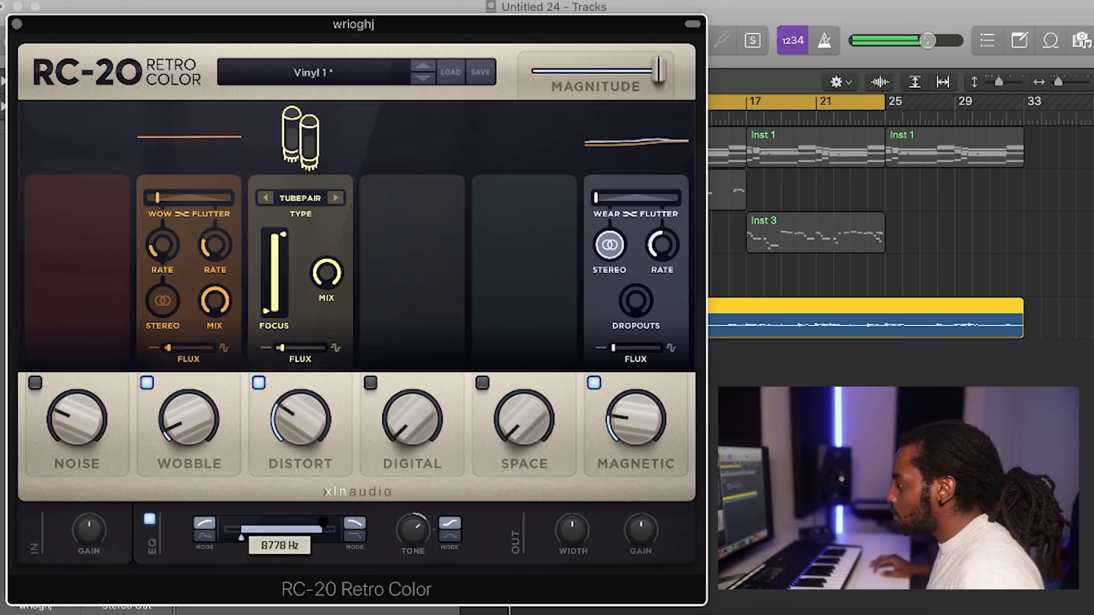
left_click(482, 382)
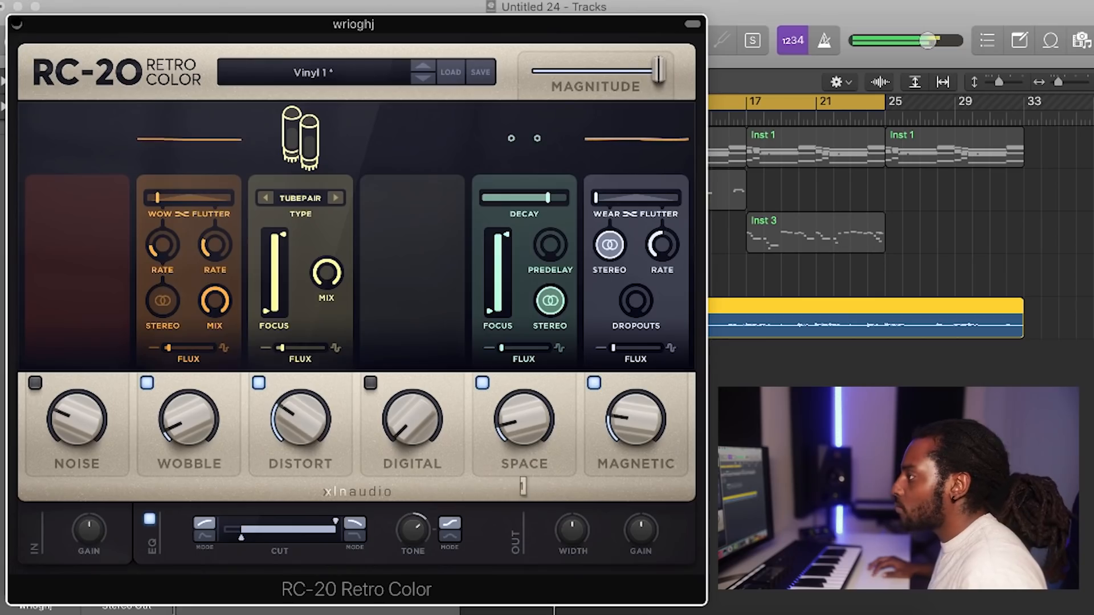
left_click(17, 24)
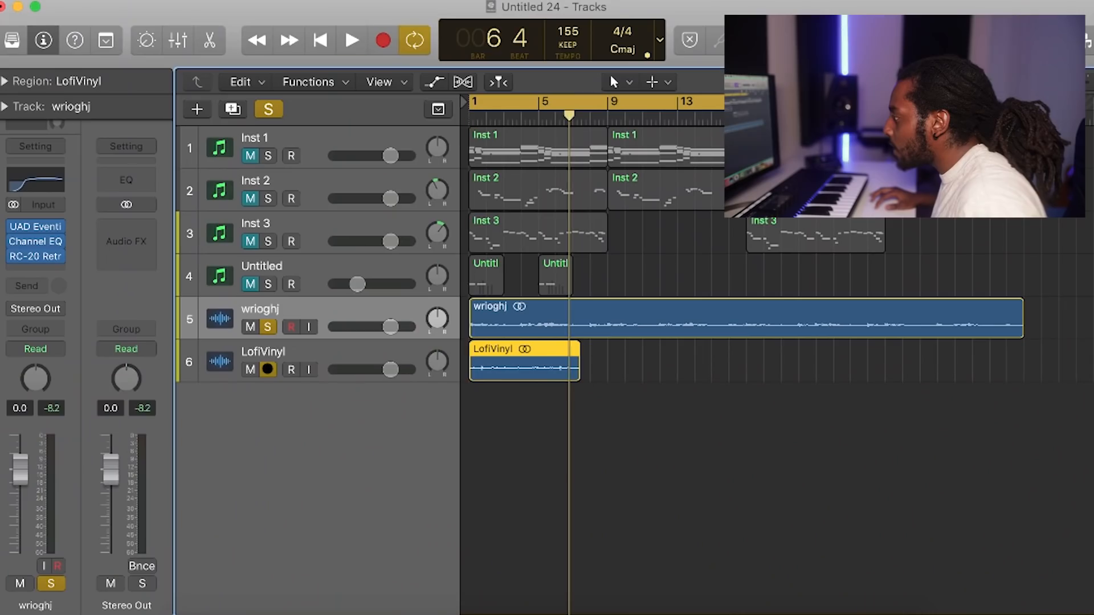
Lower the LofiVinyl track's volume to -14.6 dB and repeat its region three times.
key("space")
left_click_drag(370, 369, 355, 370)
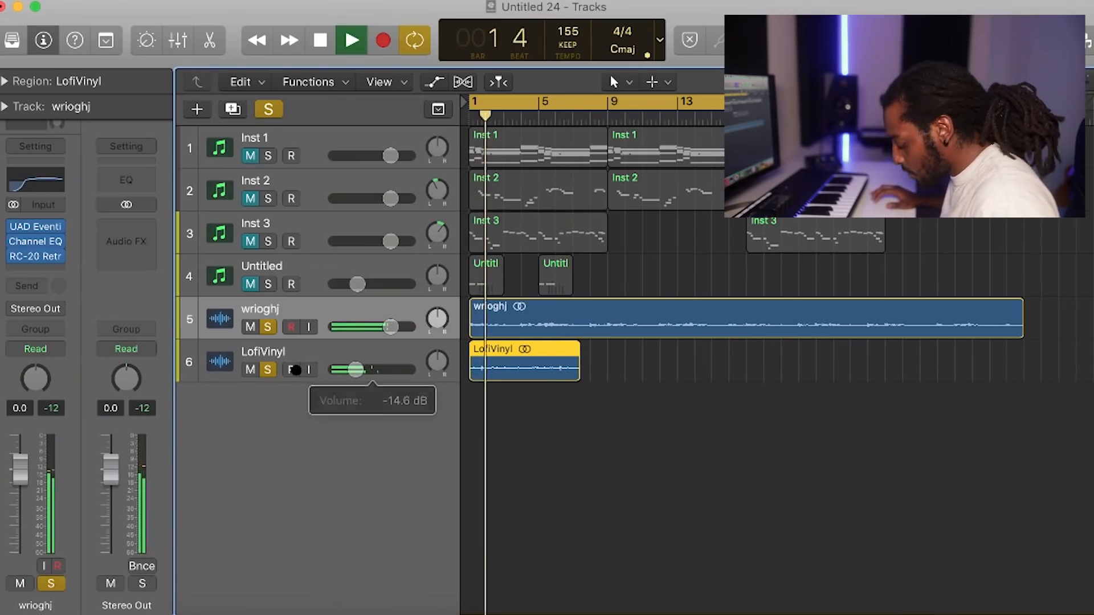
key("super+r")
key("super+r")
key("super+r")
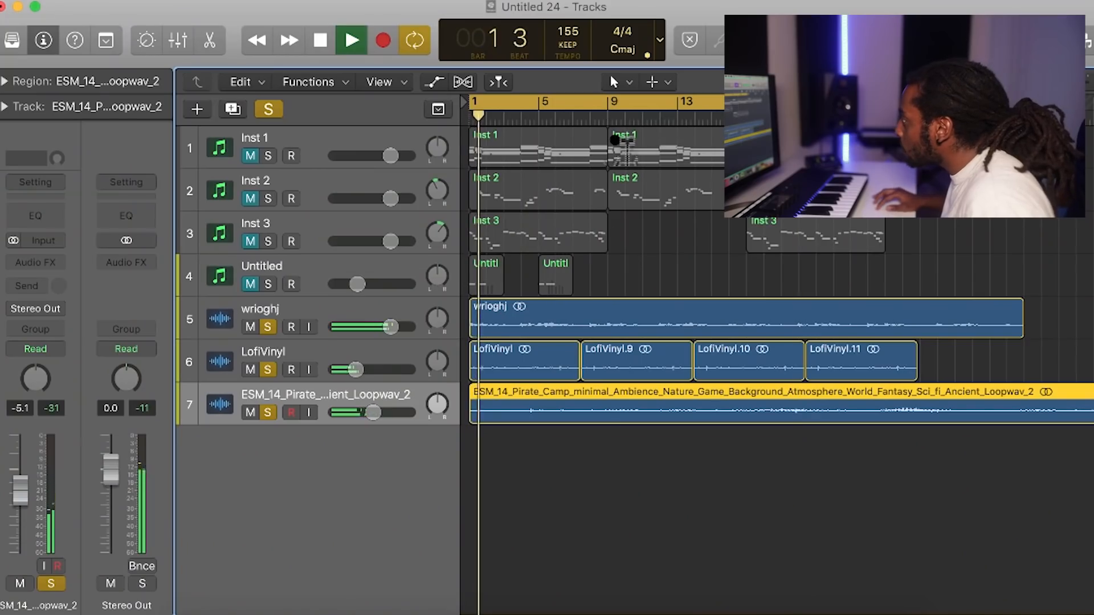
Split the Pirate Camp ambience region at bar 7 beat 3 and at bar 12, and delete the part after bar 12.
left_click(607, 121)
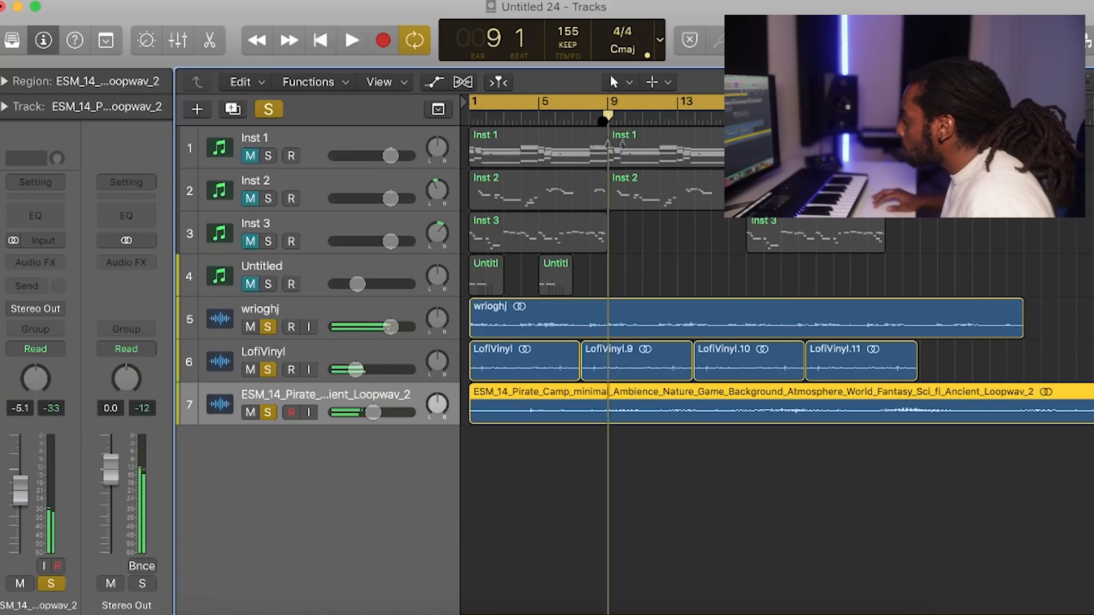
left_click(587, 118)
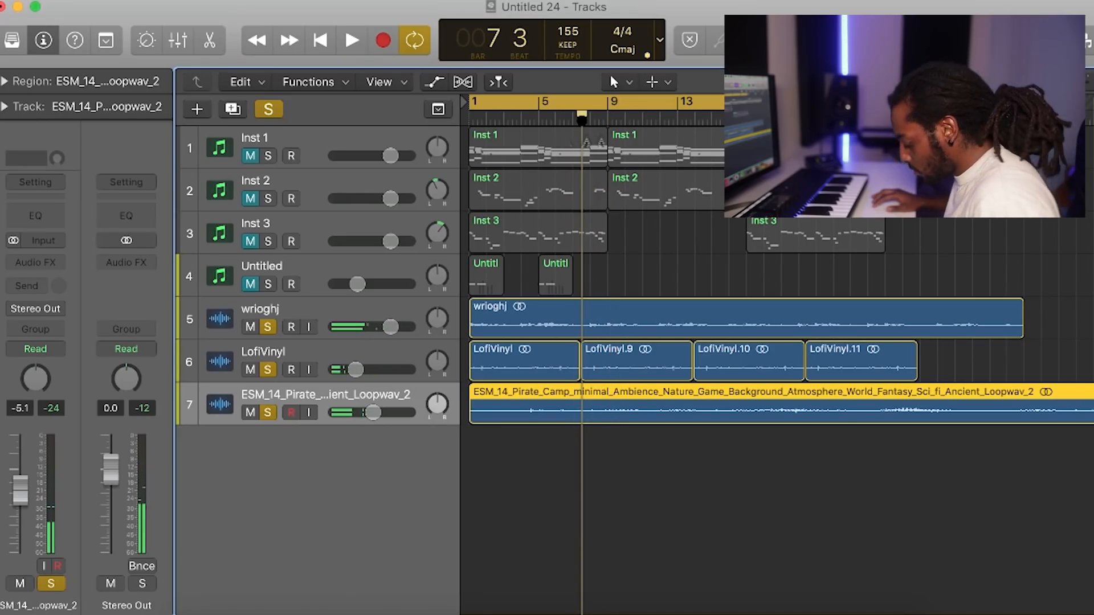
key("super+t")
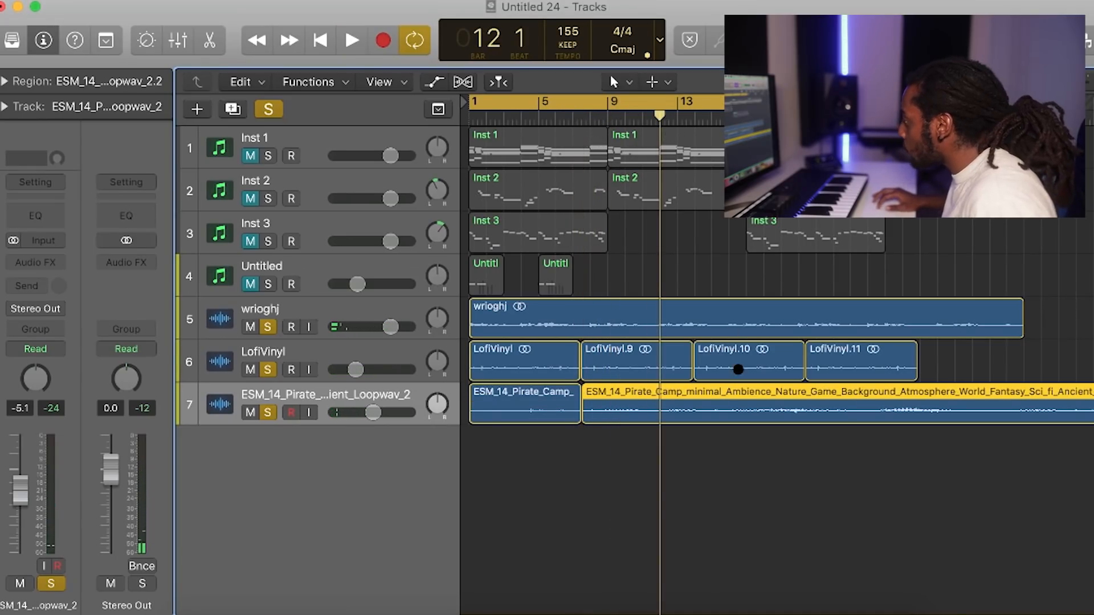
left_click(737, 467)
left_click(744, 421)
key("Delete")
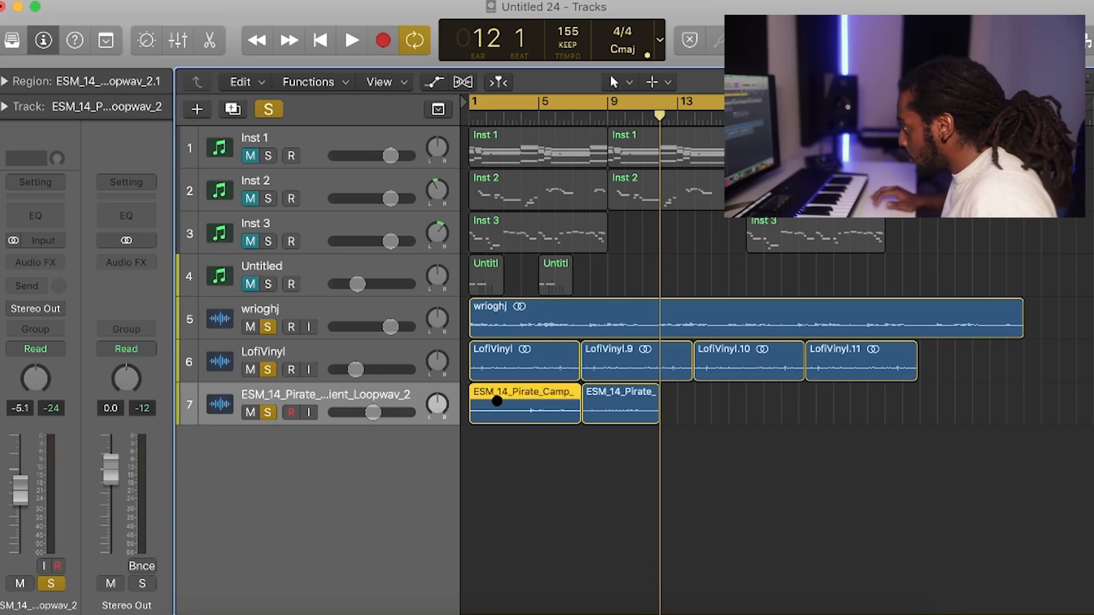
Delete the first piece of the Pirate Camp ambience and move the remaining piece to bar 1.
key("Delete")
left_click_drag(620, 404, 508, 406)
key("space")
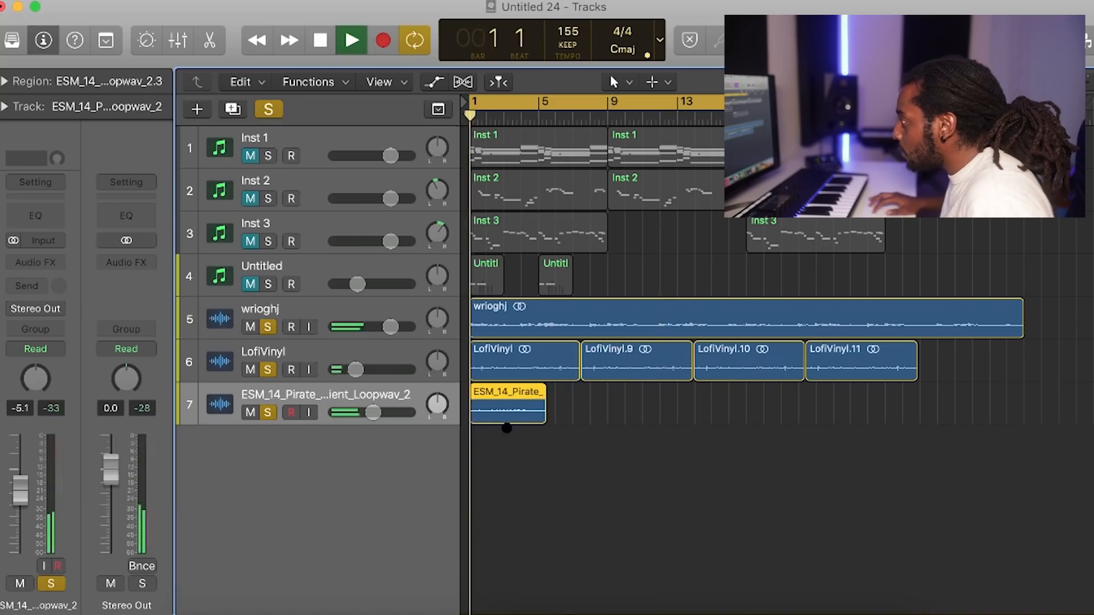
Send the Pirate Camp ambience track to Bus 1 at -11.4 dB and set its volume to -24.5 dB.
left_click_drag(372, 412, 343, 412)
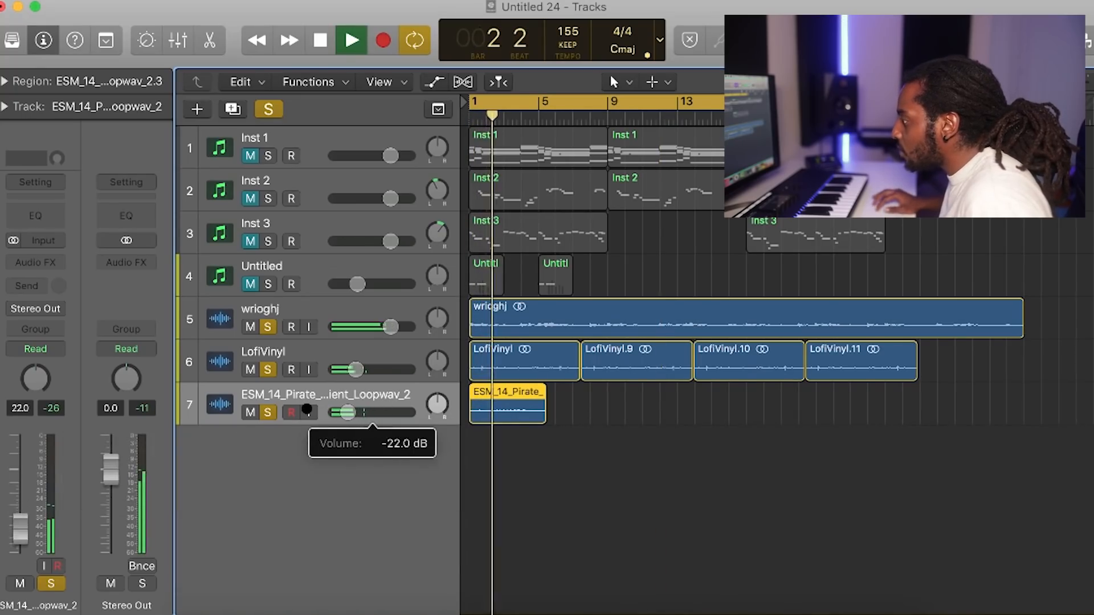
left_click(32, 282)
mouse_move(45, 362)
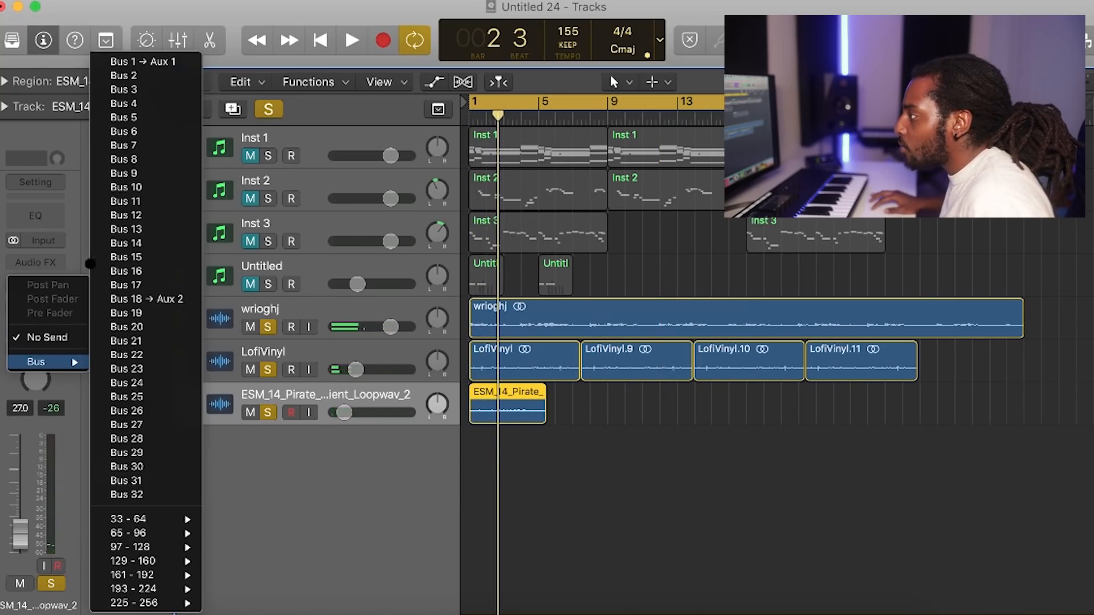
left_click(109, 61)
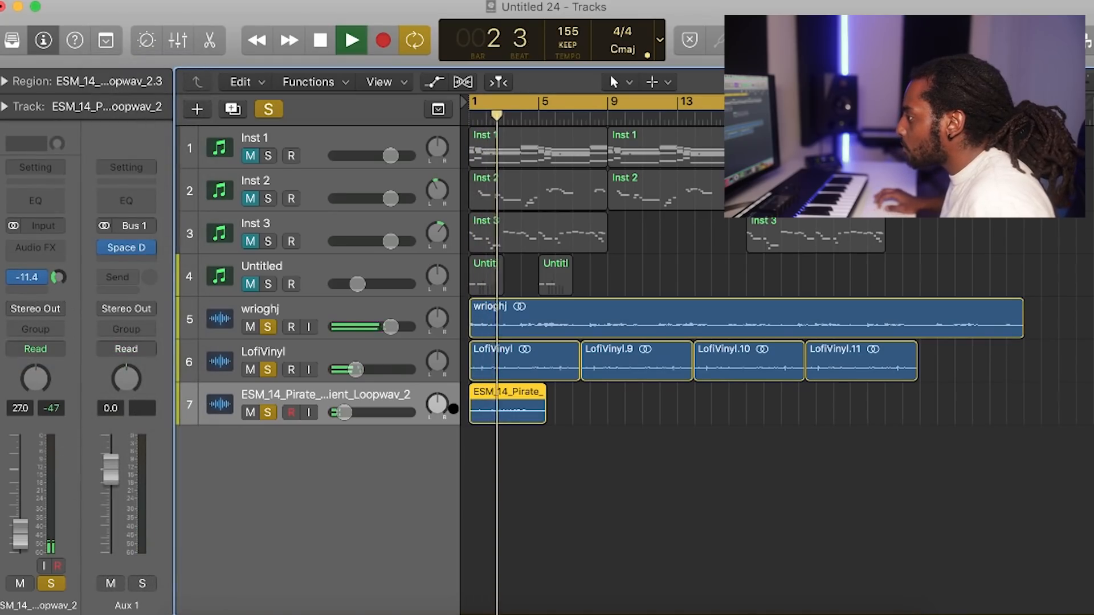
left_click_drag(344, 412, 348, 411)
key("space")
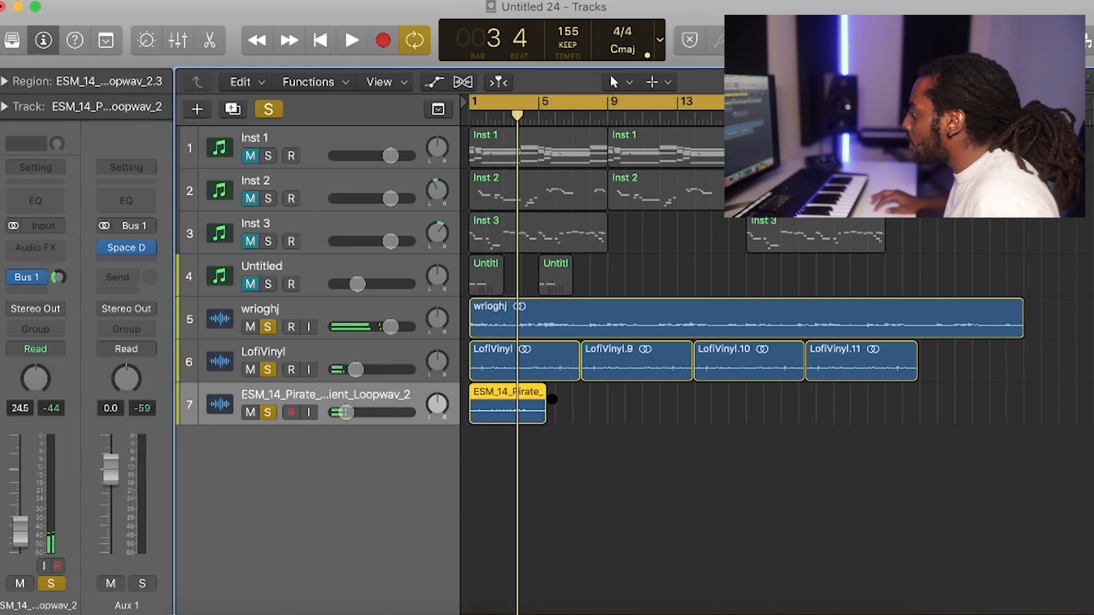
left_click_drag(636, 396, 752, 405)
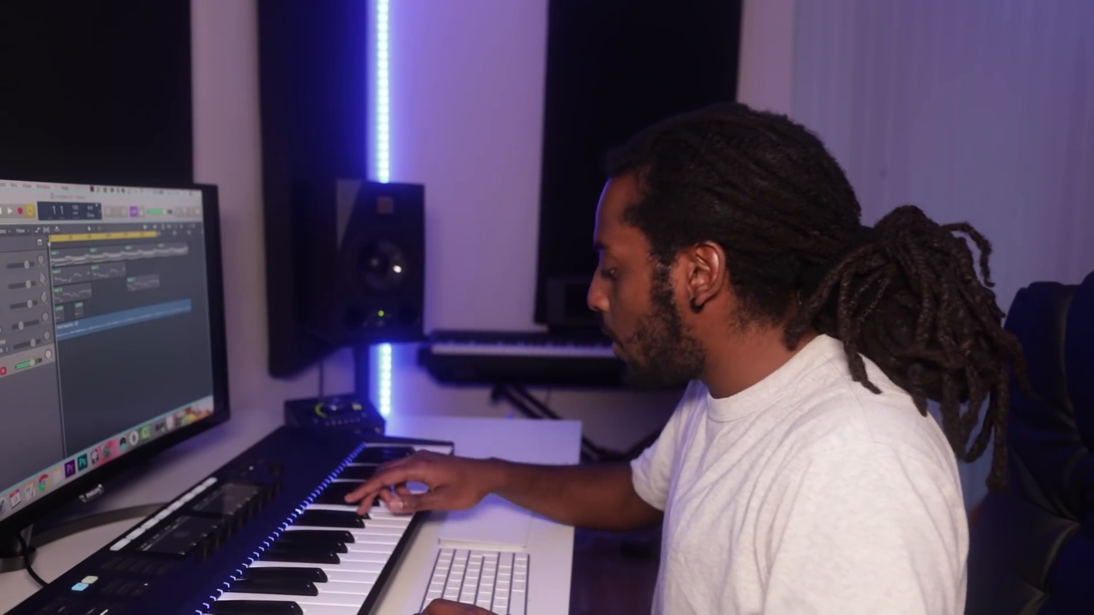
Copy the first Inst 1 region onto the Default track at bar 1 and open the copy in the Piano Roll.
key("space")
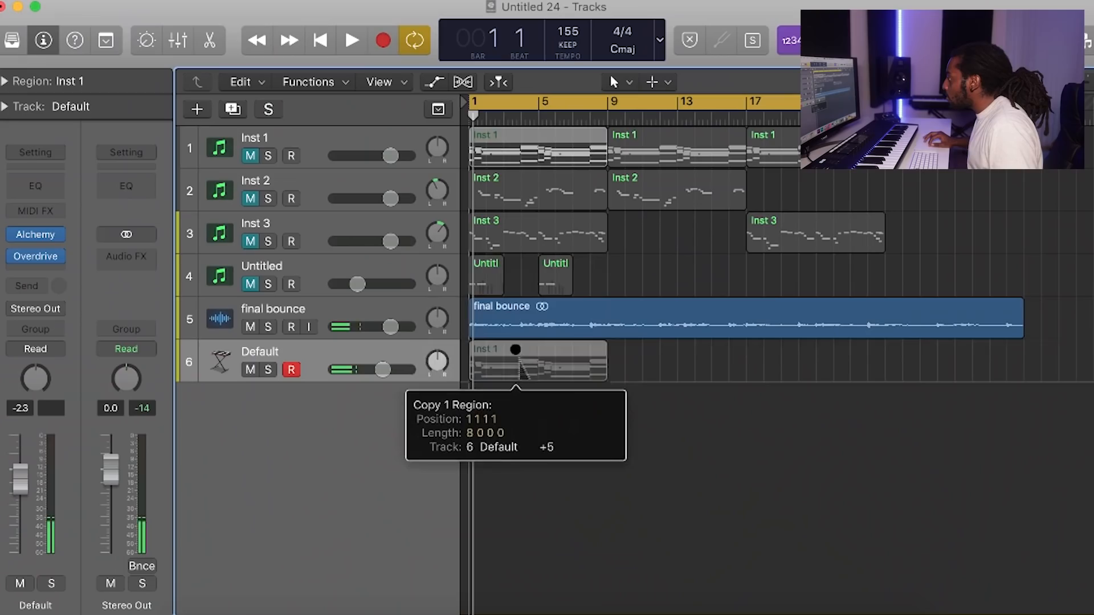
left_click_drag(513, 354, 517, 359)
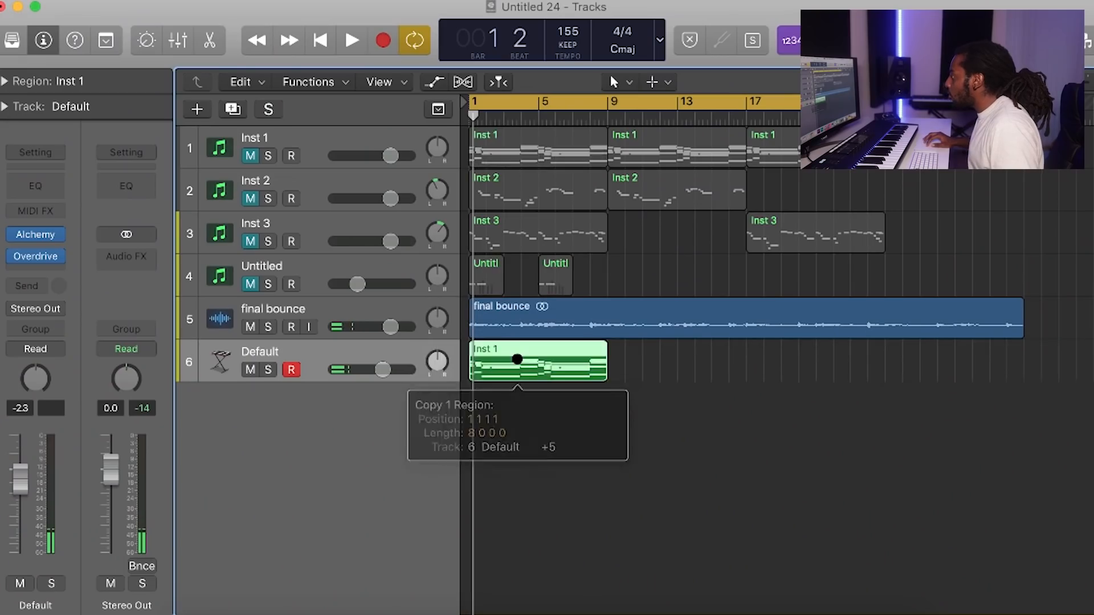
double_click(517, 363)
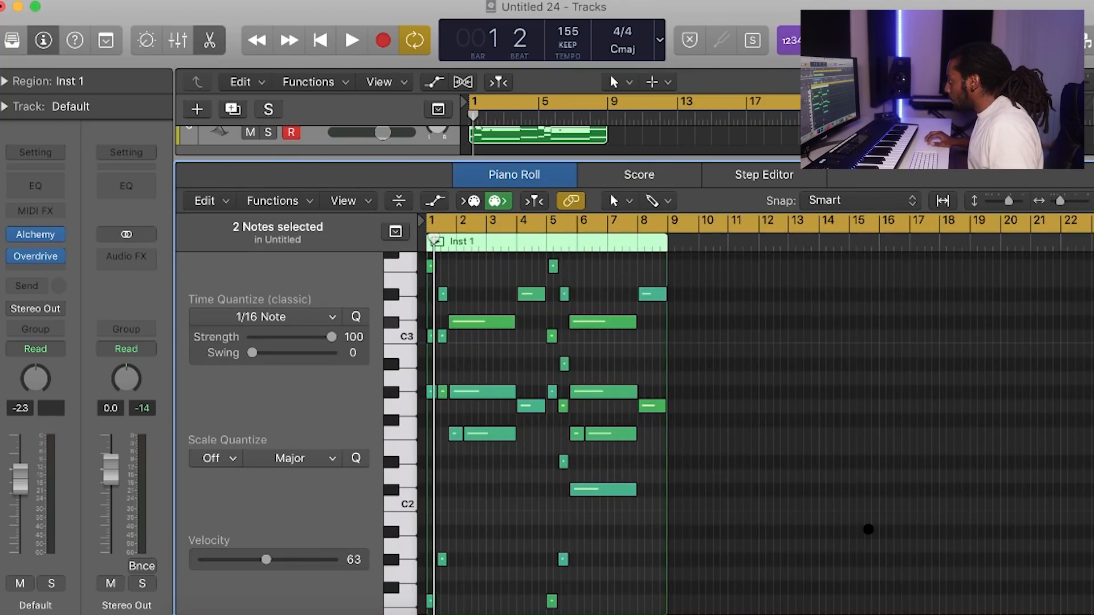
Delete the upper chord notes of the copied region, keeping the bass line, and lower its second note to the bar 4 note's pitch.
left_click_drag(867, 532, 436, 252)
scroll(436, 284, "down", 4)
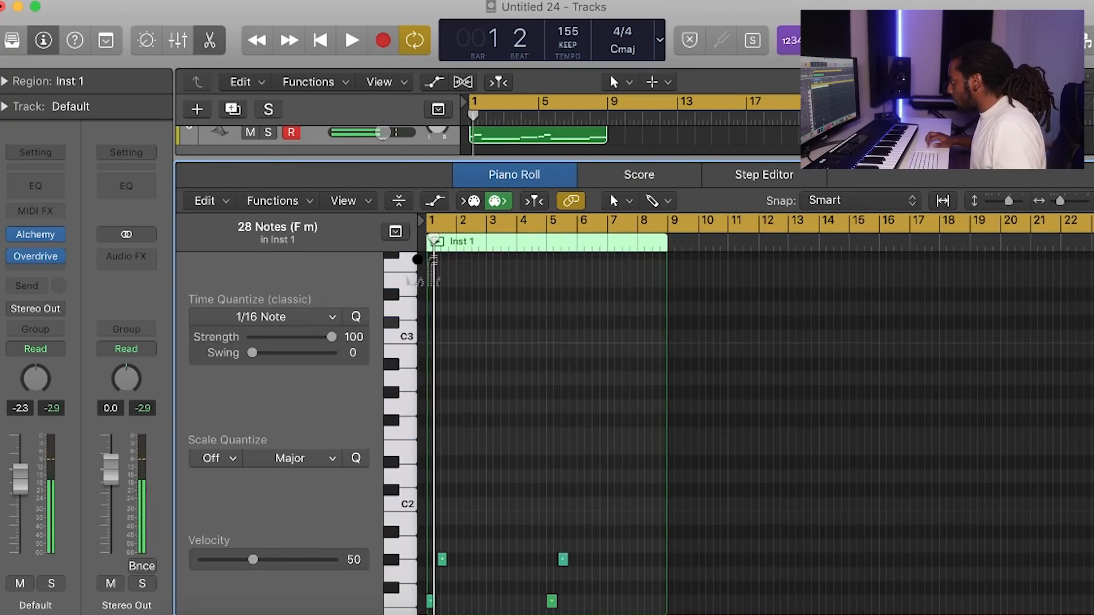
key("space")
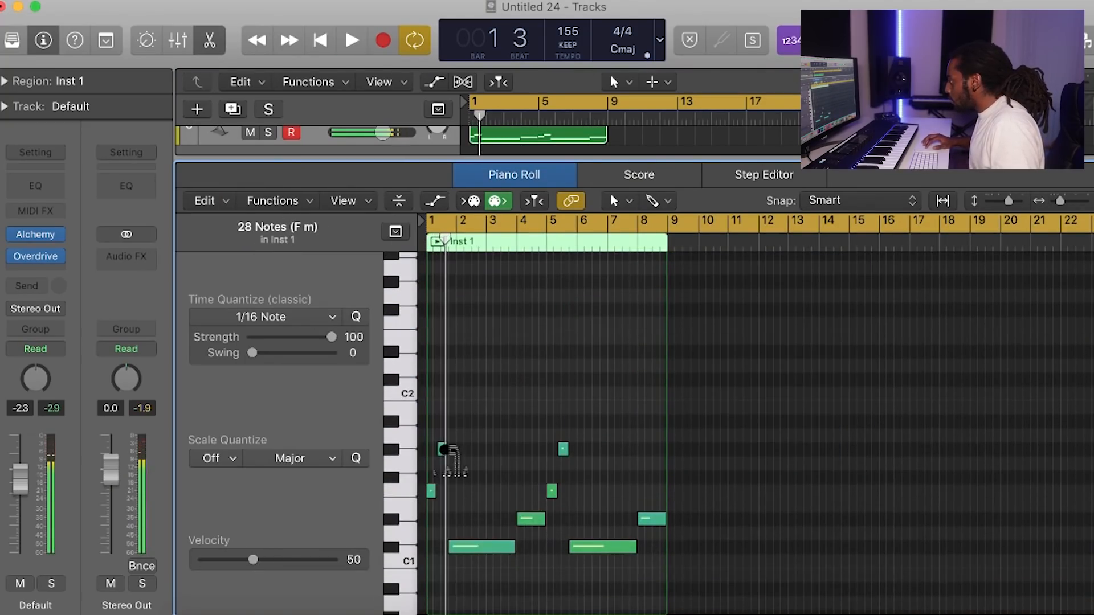
left_click_drag(441, 503, 443, 517)
key("space")
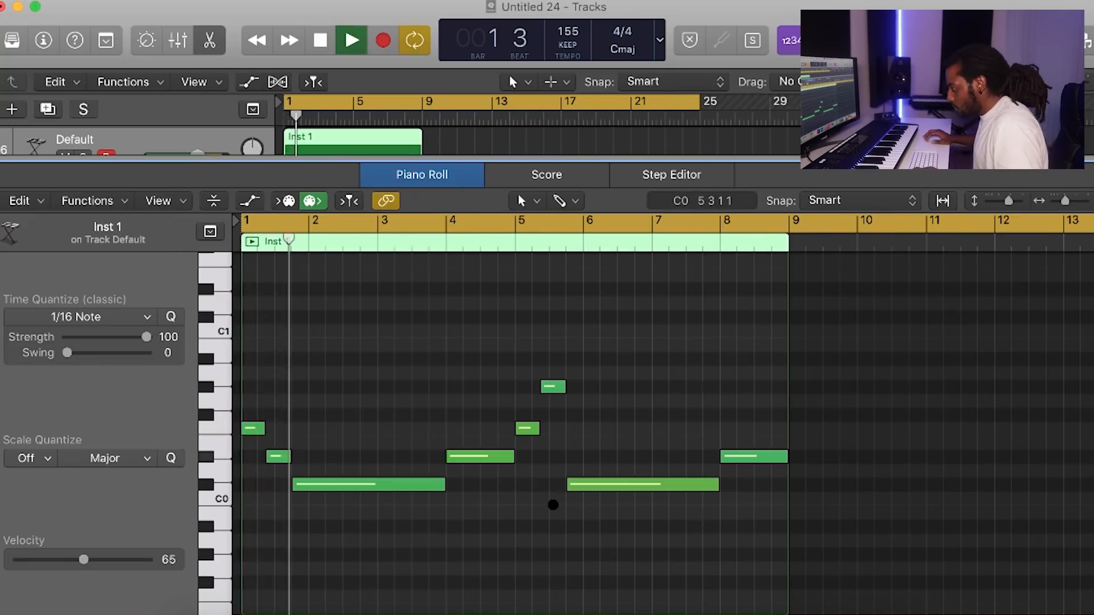
Select all eight notes of the bass line in the Inst 1 region.
key("super+a")
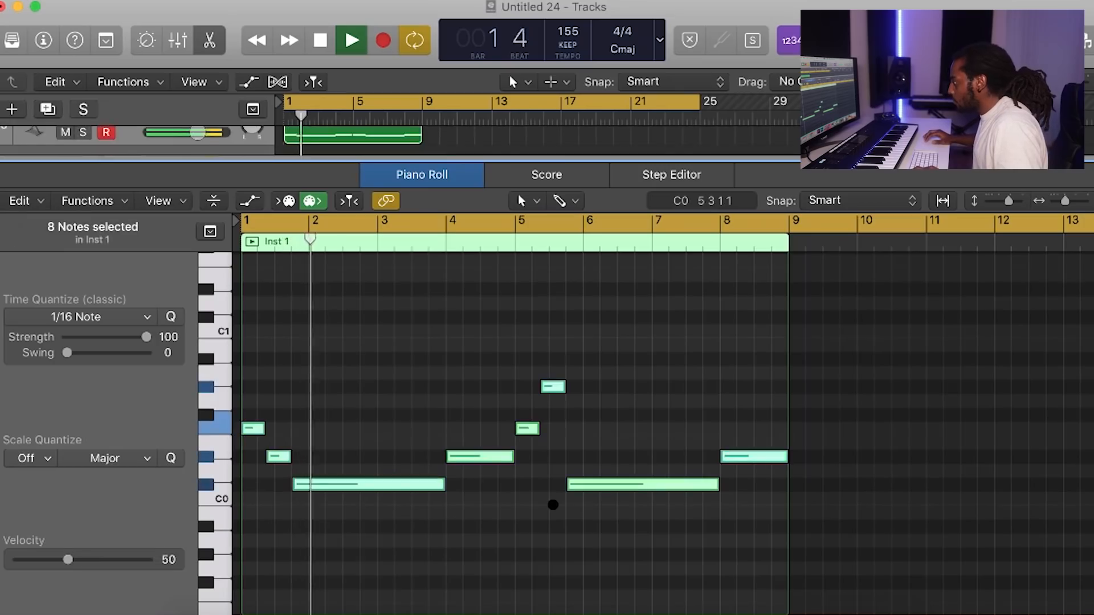
left_click(567, 522)
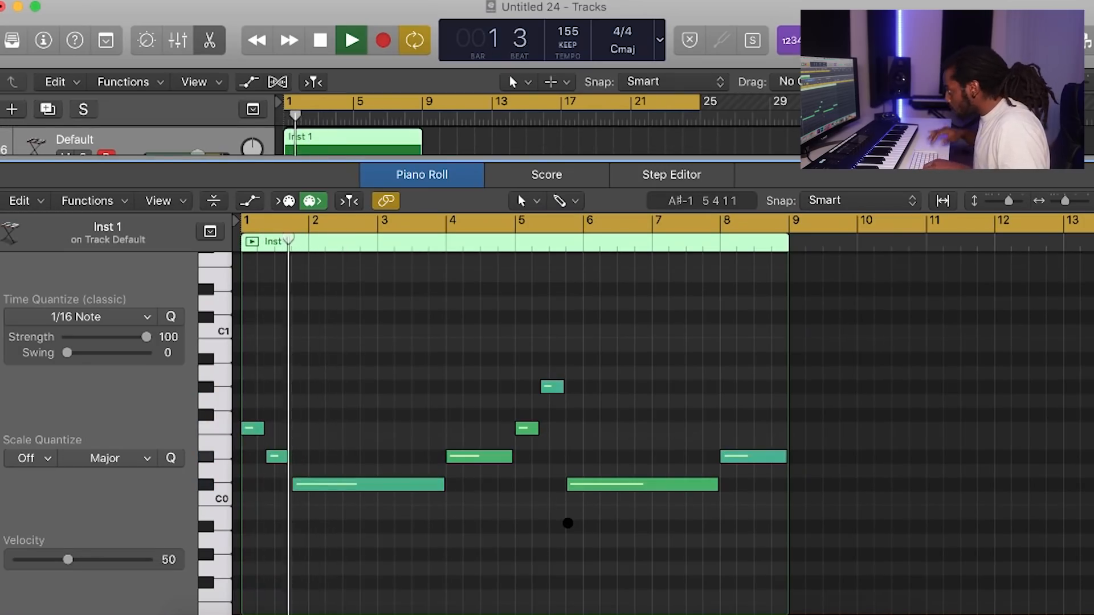
key("super+a")
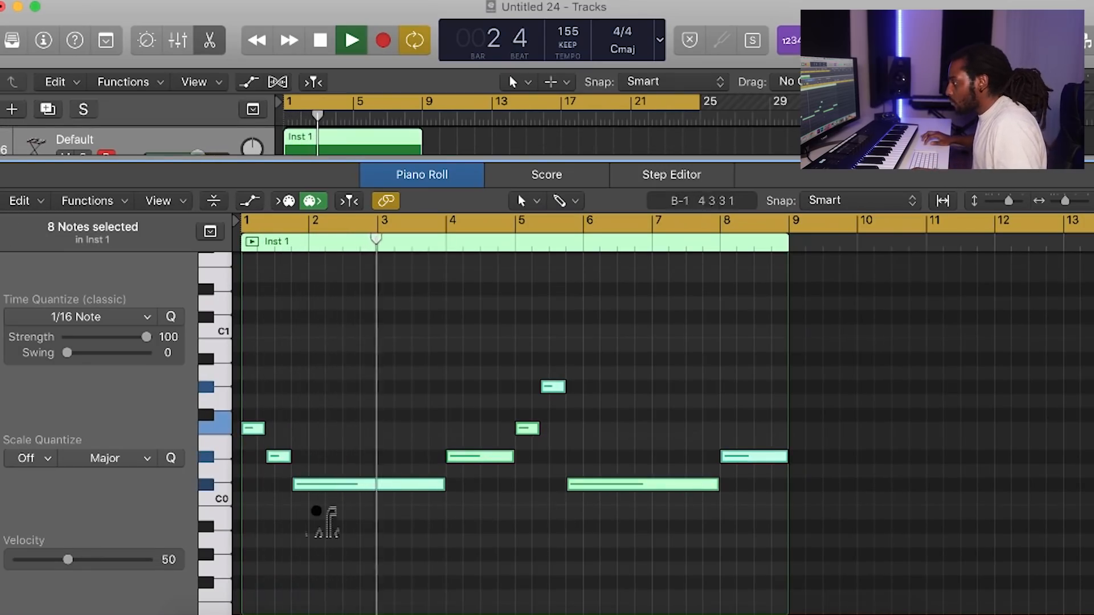
left_click_drag(319, 516, 320, 502)
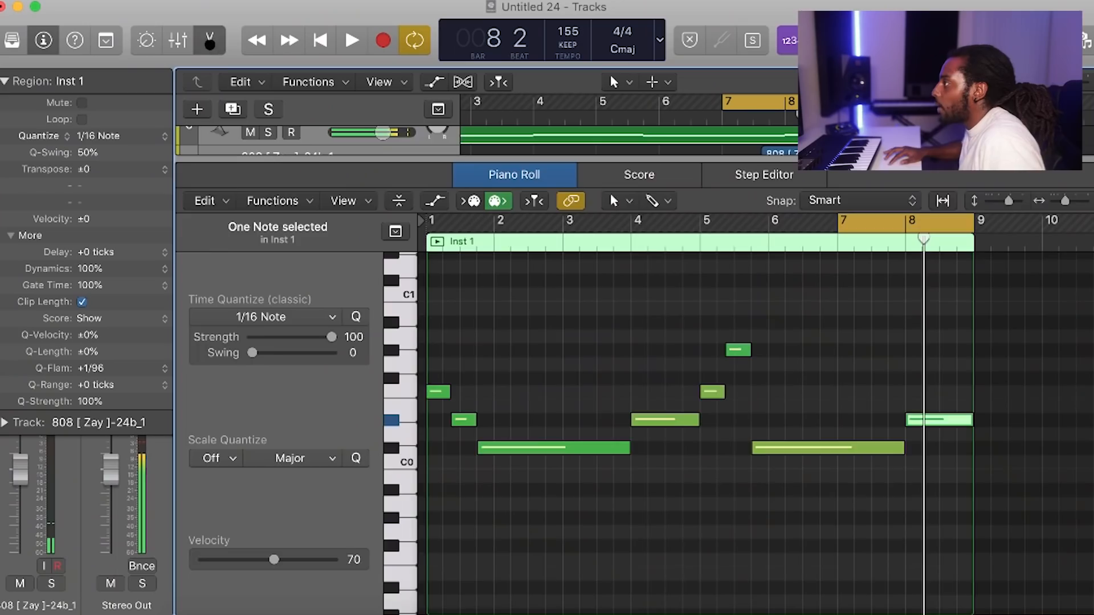
Compare the 808 sample's placement near bar 8 with the last bass note and inspect that note's pitch.
key("e")
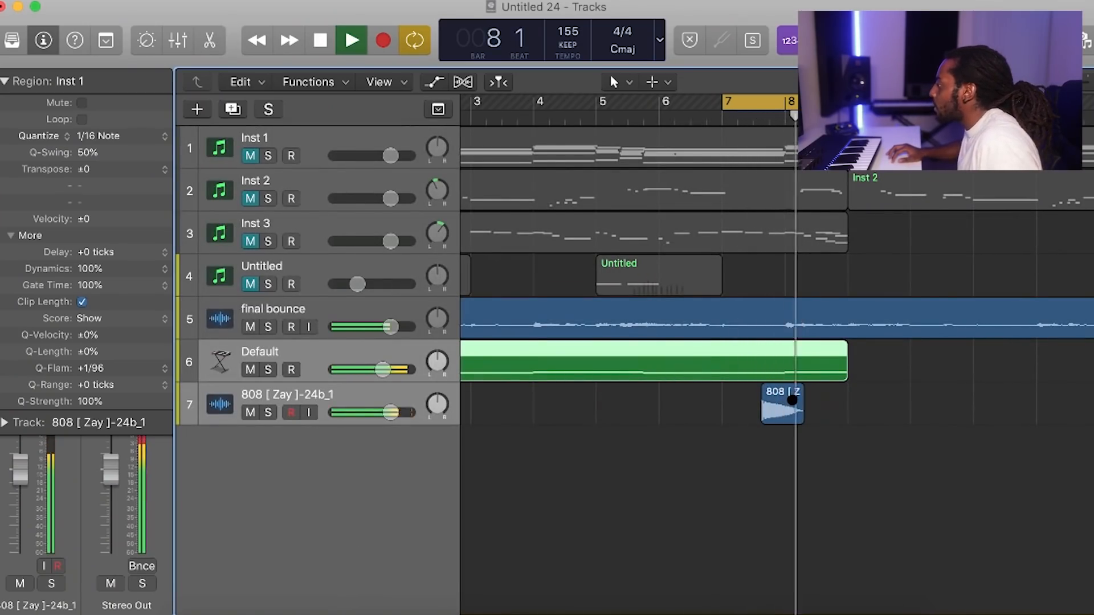
key("space")
key("e")
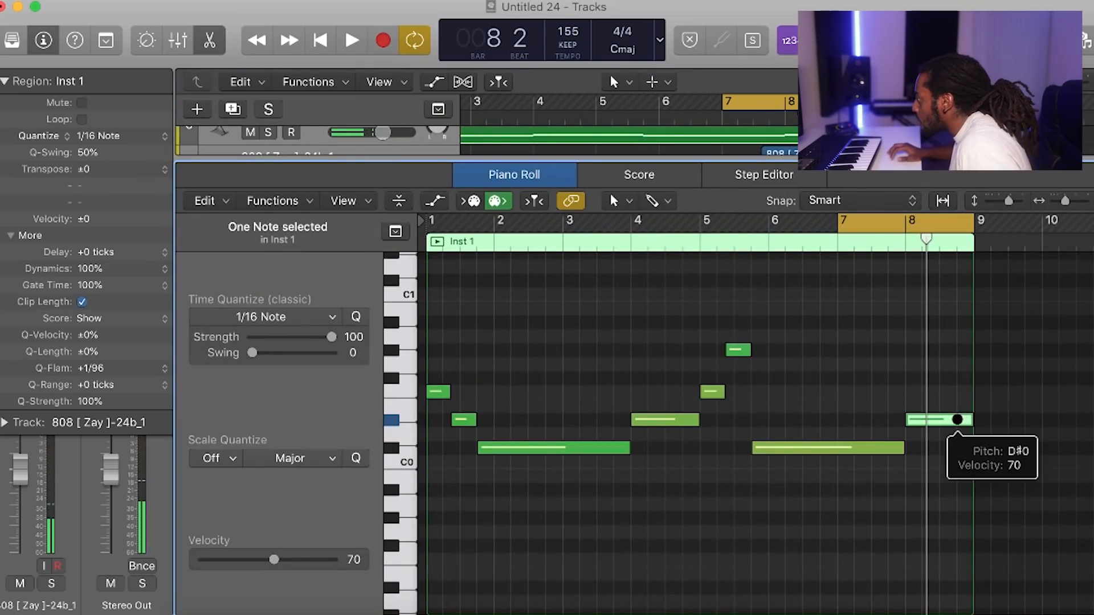
Raise the 808 sample's note to D#0 with Flex Pitch to match the last bass note, and play it back.
key("e")
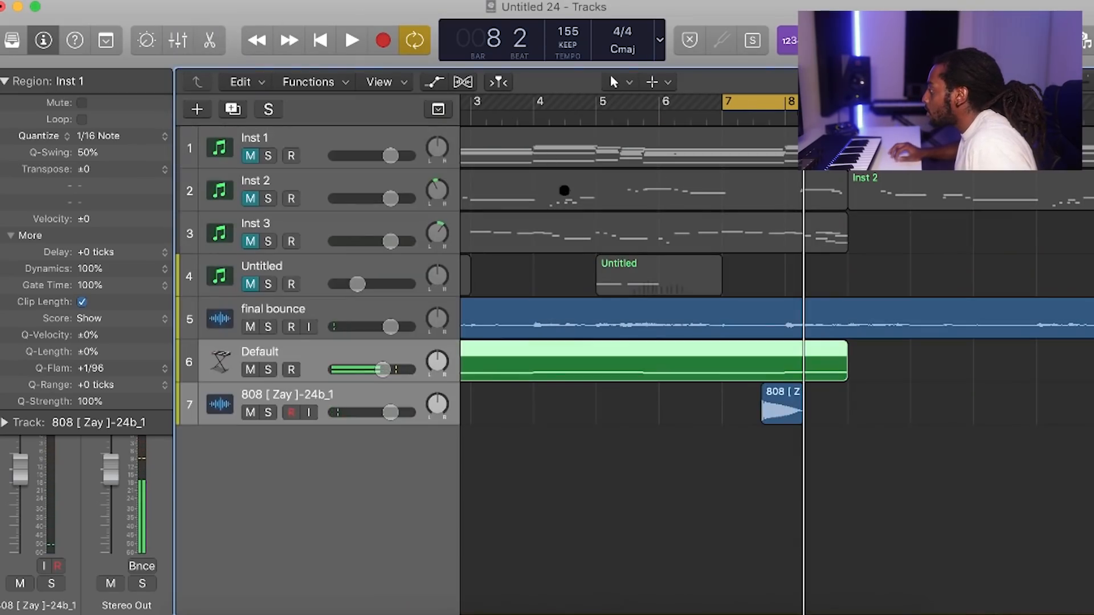
left_click(771, 411)
key("e")
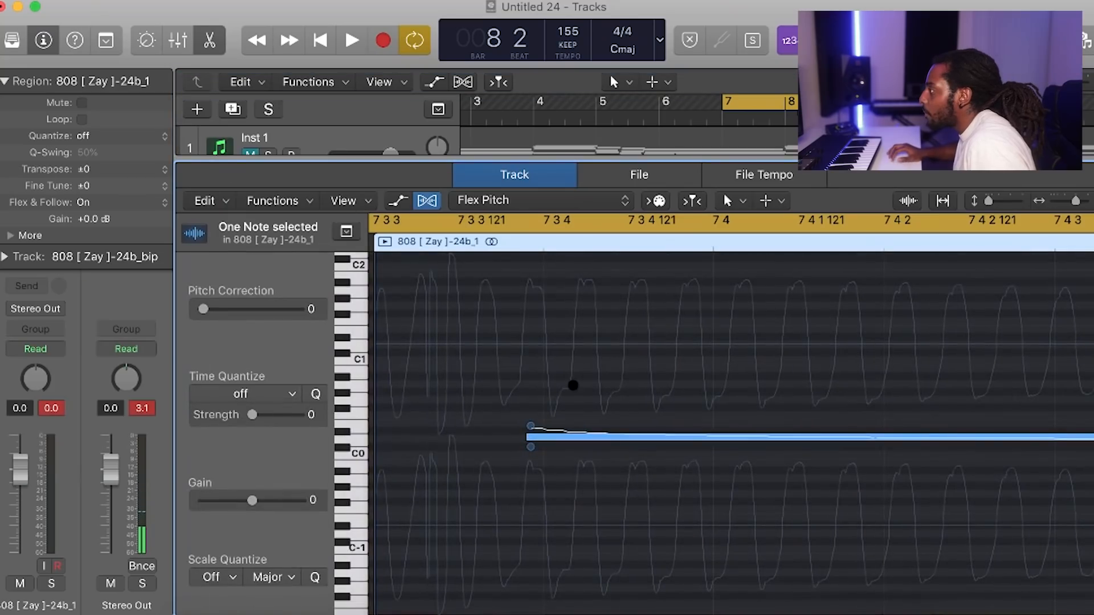
mouse_move(567, 438)
left_mouse_down()
mouse_move(566, 422)
mouse_move(563, 464)
mouse_move(557, 425)
left_mouse_up()
key("space")
key("space")
key("space")
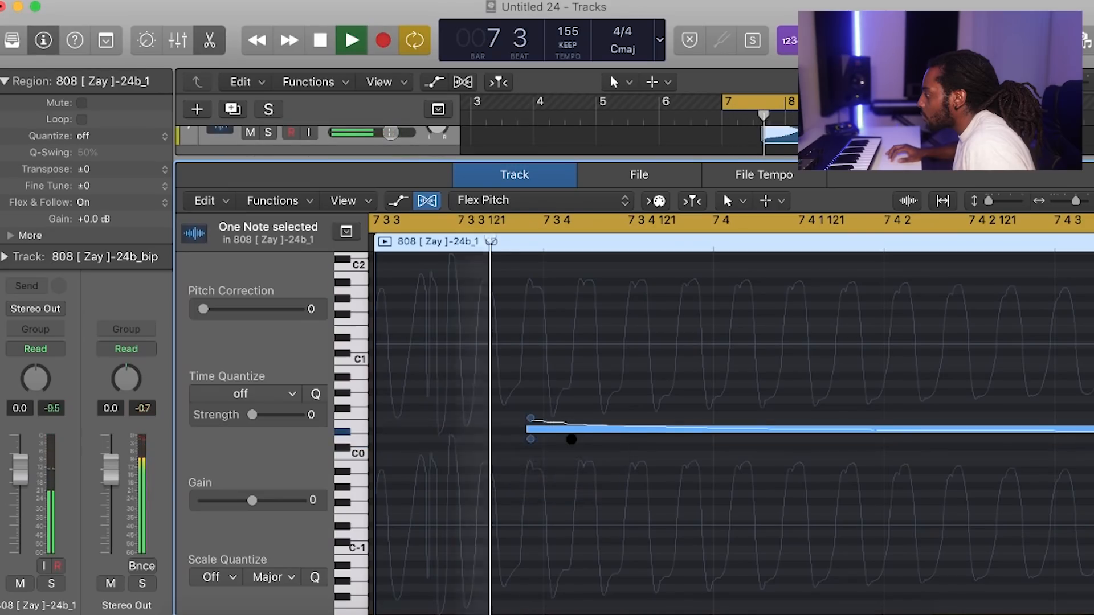
key("space")
Bounce the retuned 808 region in place onto its own new track.
key("e")
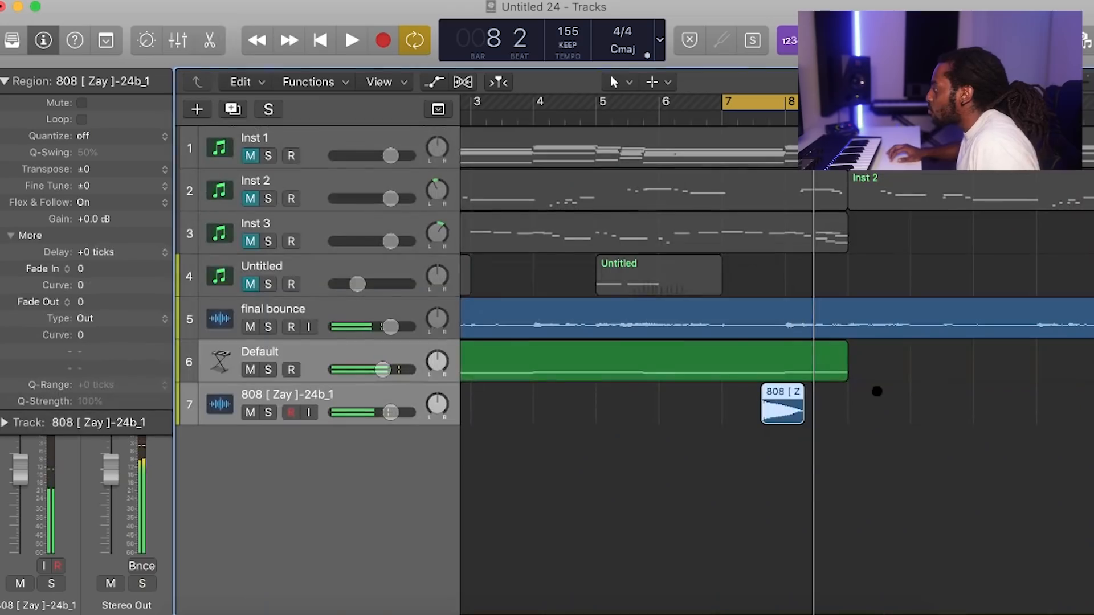
right_click(773, 396)
left_click(828, 312)
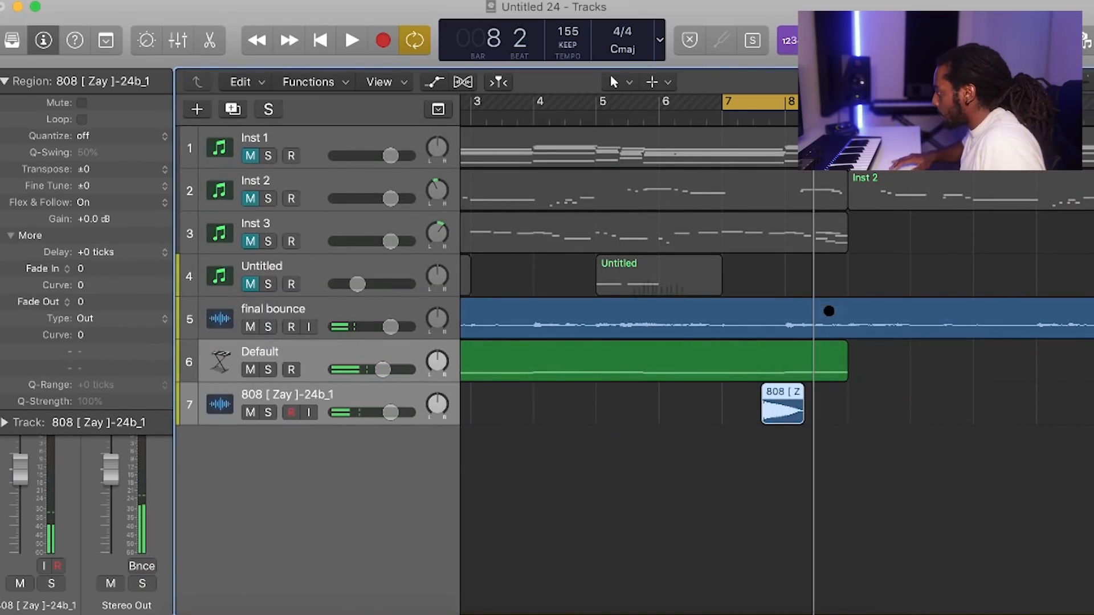
key("Return")
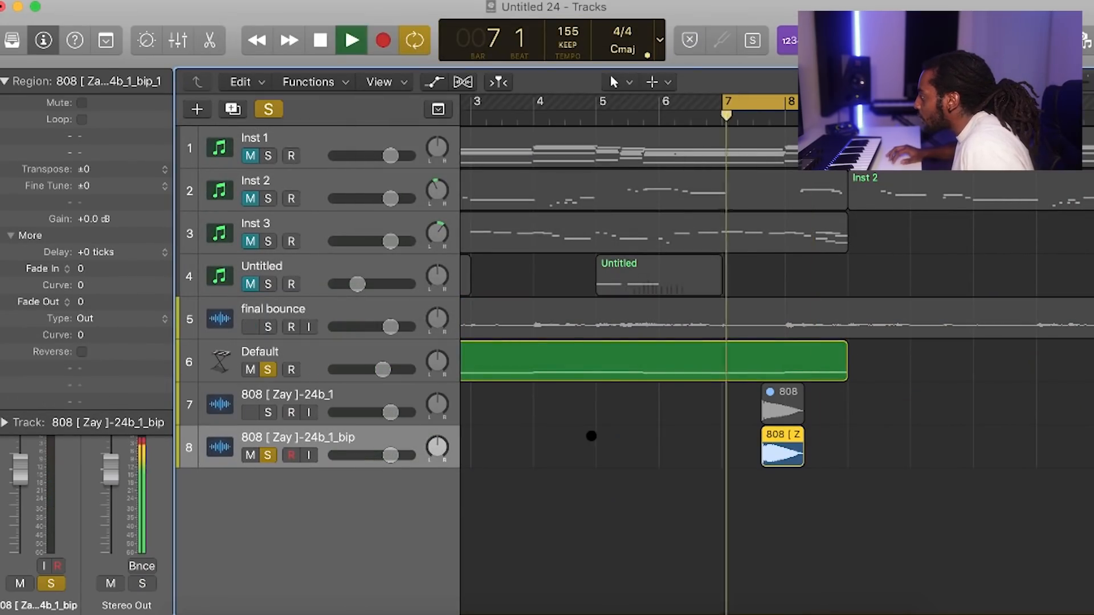
Reverse the bounced 808 region and play it back.
key("space")
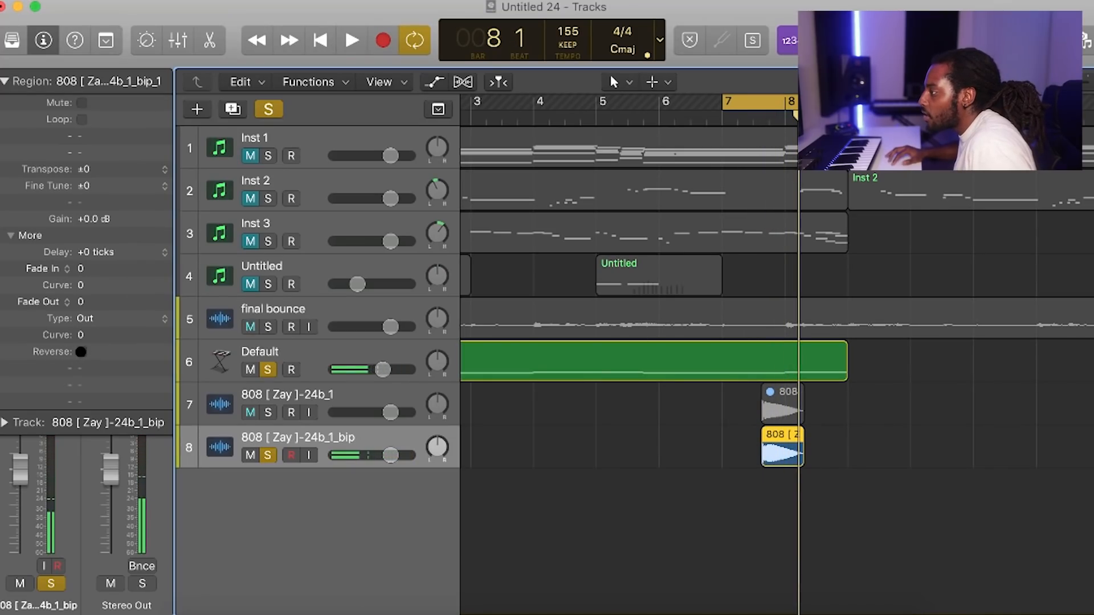
left_click(80, 351)
key("space")
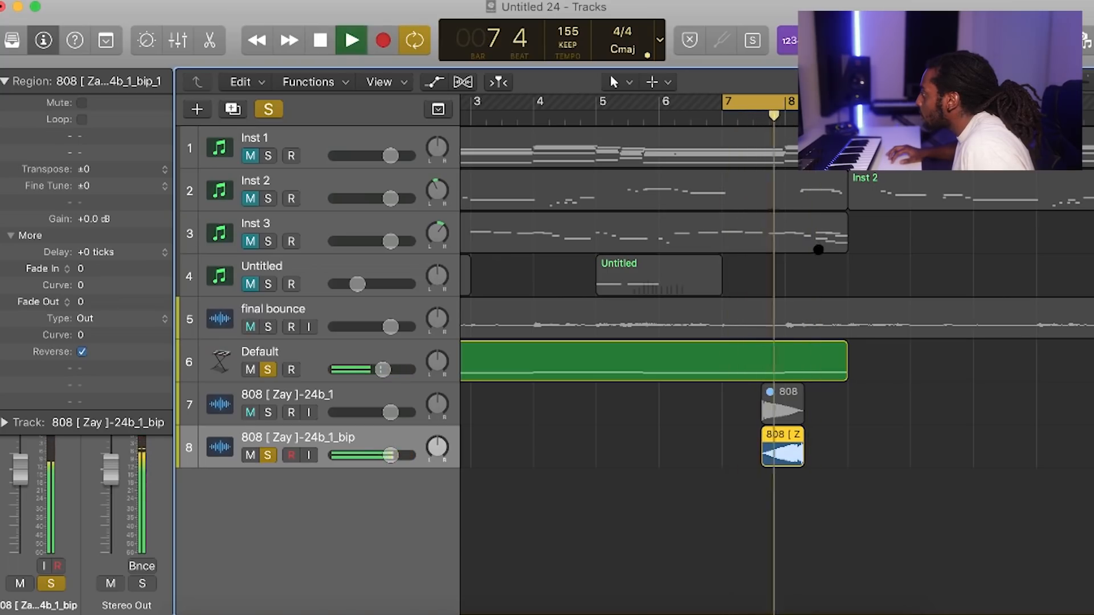
Trim the reversed 808 region and align it between 7 3 and bar 8, with a fade-in of 28.
key("super+Right")
key("super+Right")
key("super+Right")
key("super+Right")
key("super+Right")
key("super+Right")
key("super+Right")
key("super+Right")
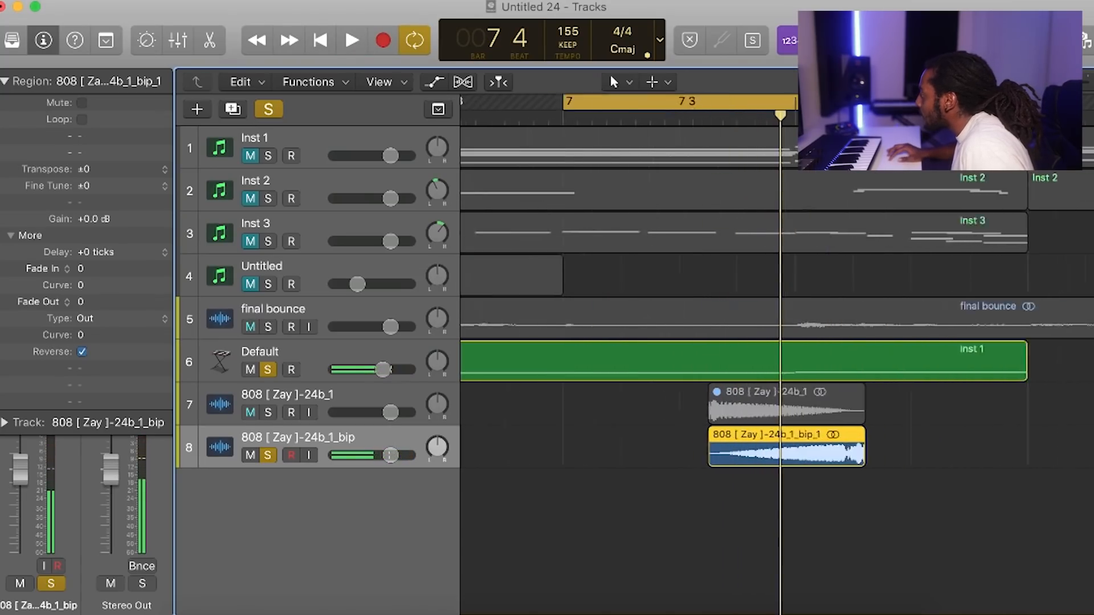
key("space")
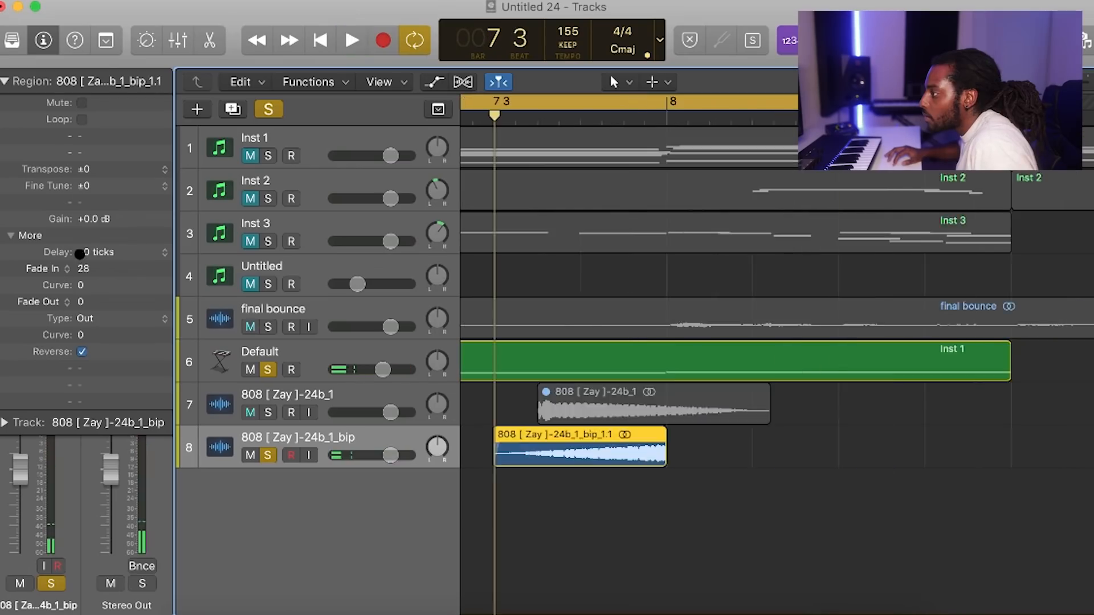
Add a fade-out to the reversed 808 region while listening to it.
key("space")
left_click_drag(84, 298, 81, 251)
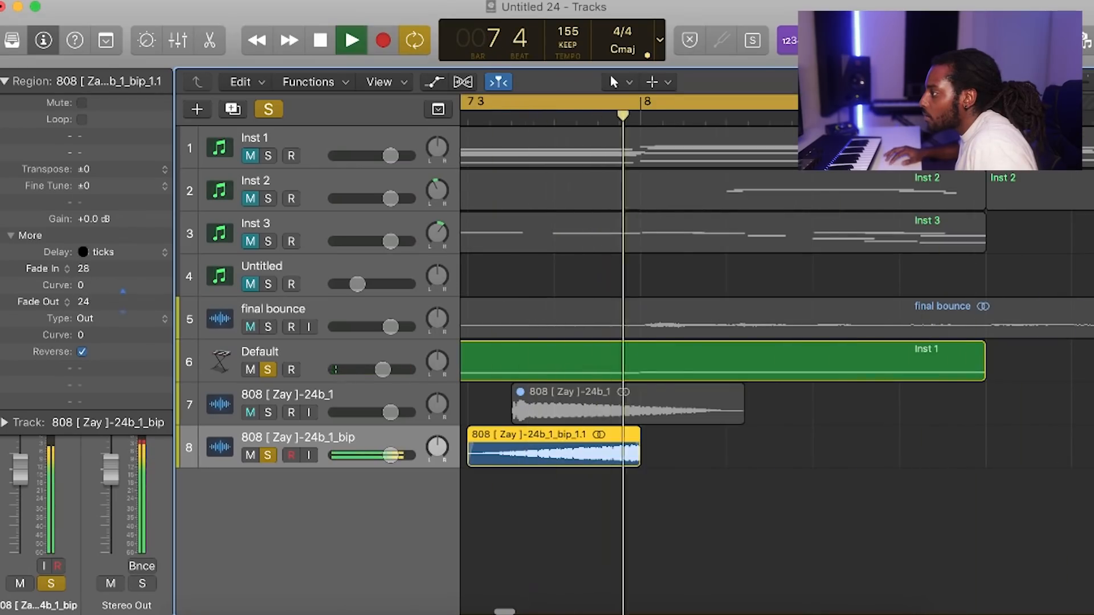
left_click_drag(97, 299, 87, 264)
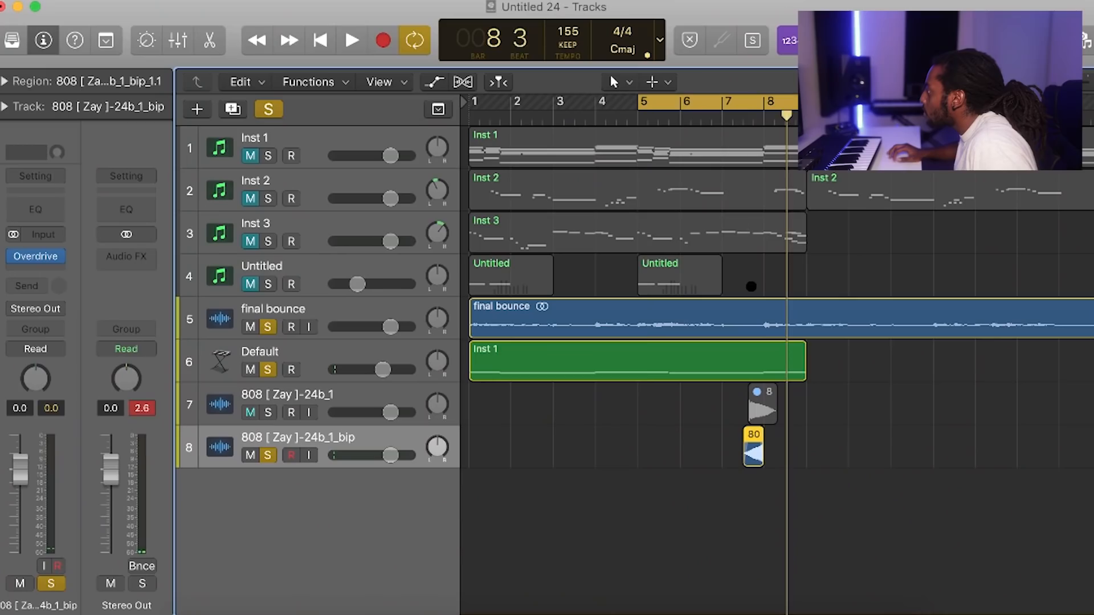
Lower the reversed 808 track's volume to -2.3 dB while playing it with the melody and bass.
key("space")
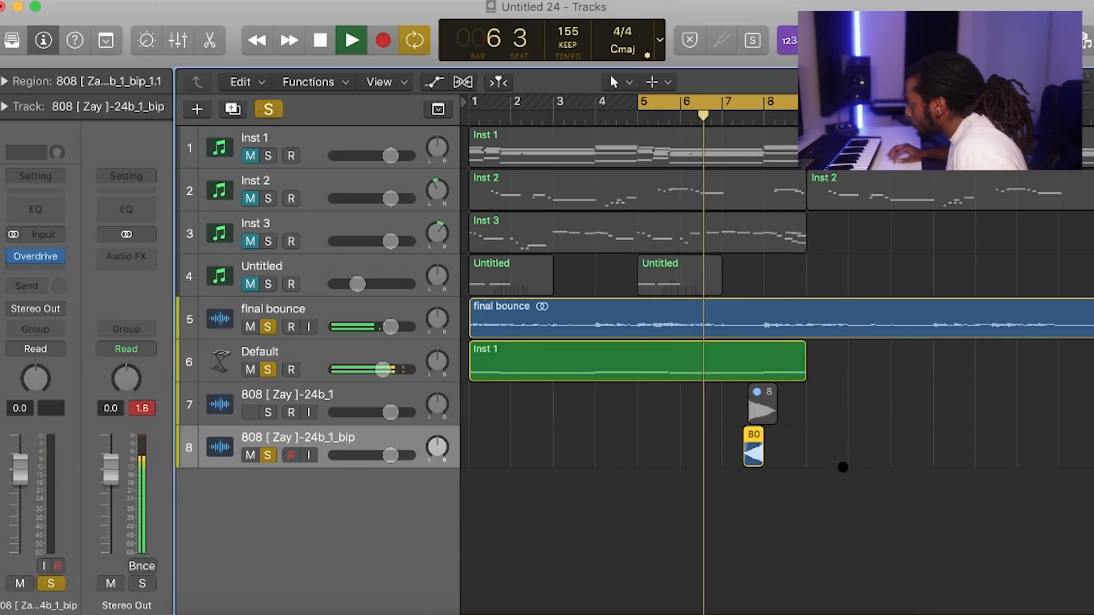
left_click_drag(393, 455, 373, 455)
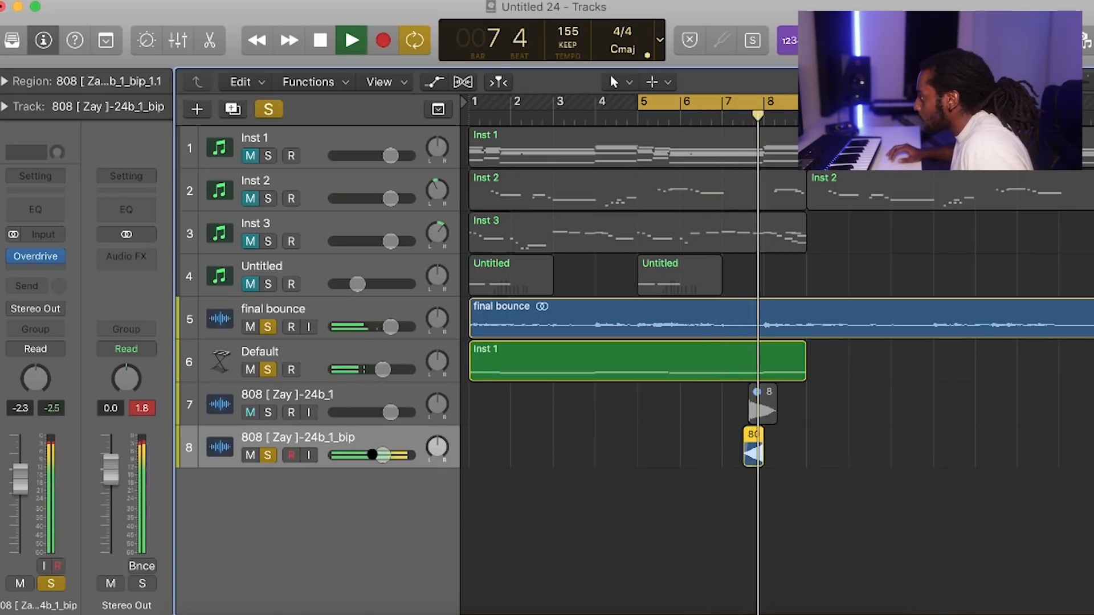
key("space")
Move the reversed 808 region slightly later so it ends just past bar 8.
key("super+Right")
key("super+Right")
key("super+Right")
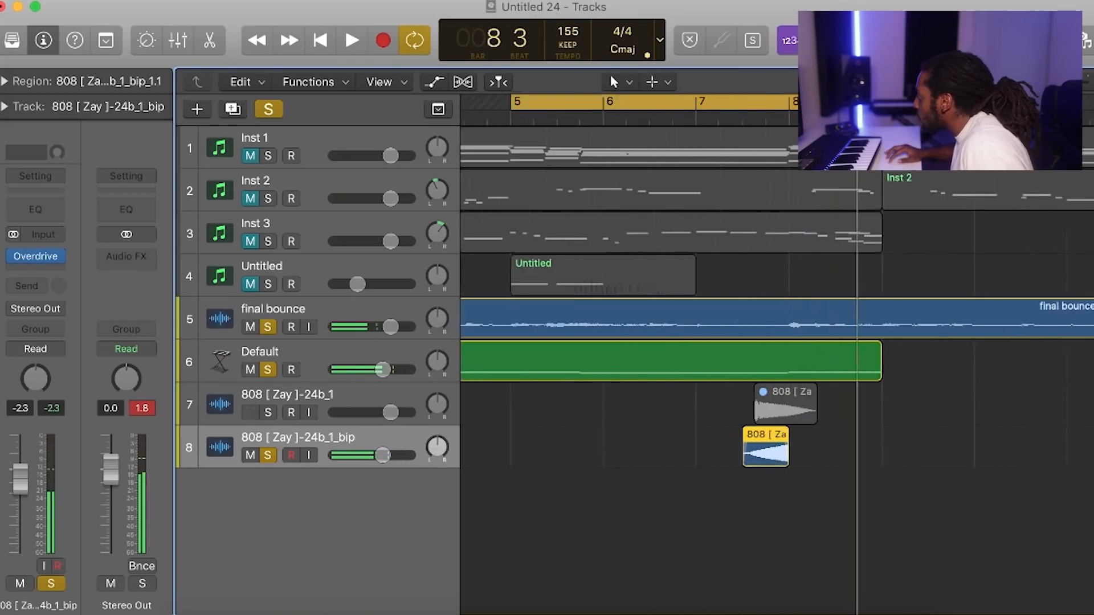
key("space")
left_click_drag(798, 447, 811, 447)
key("super+Left")
key("super+Left")
key("super+Left")
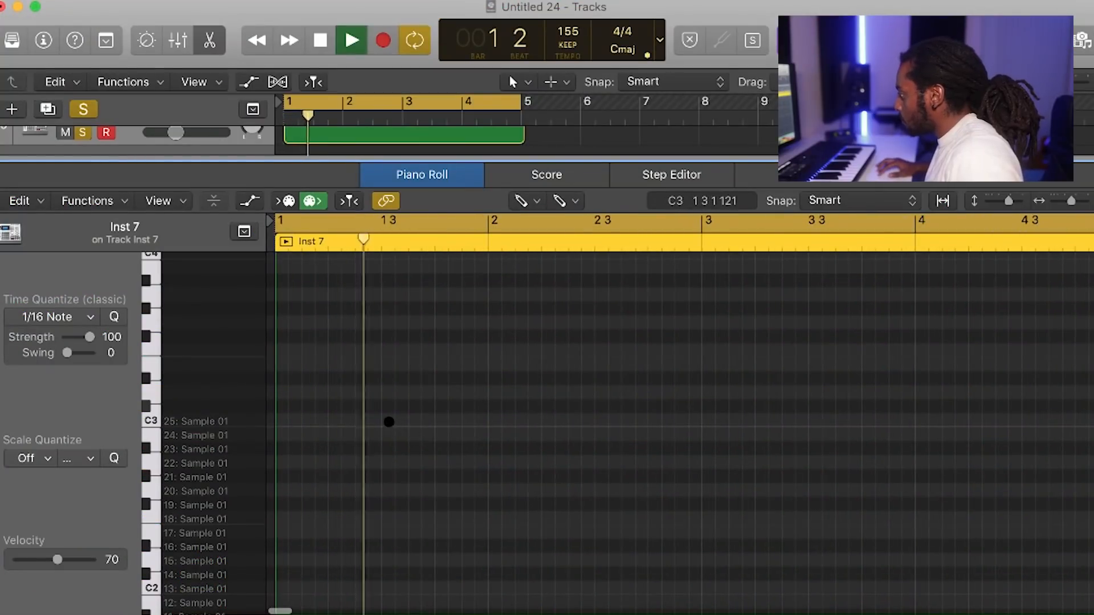
Draw four short C3 notes in the Inst 7 region, one on beat 3 of each of bars 1 to 4.
left_click(386, 422)
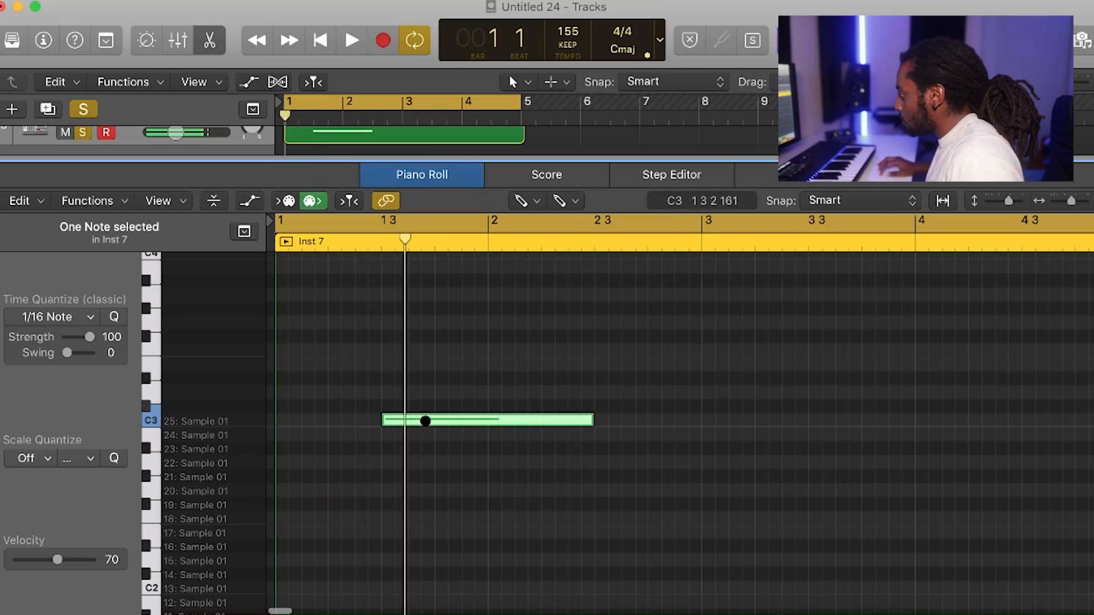
left_click_drag(595, 421, 446, 422)
key("space")
left_click(596, 420)
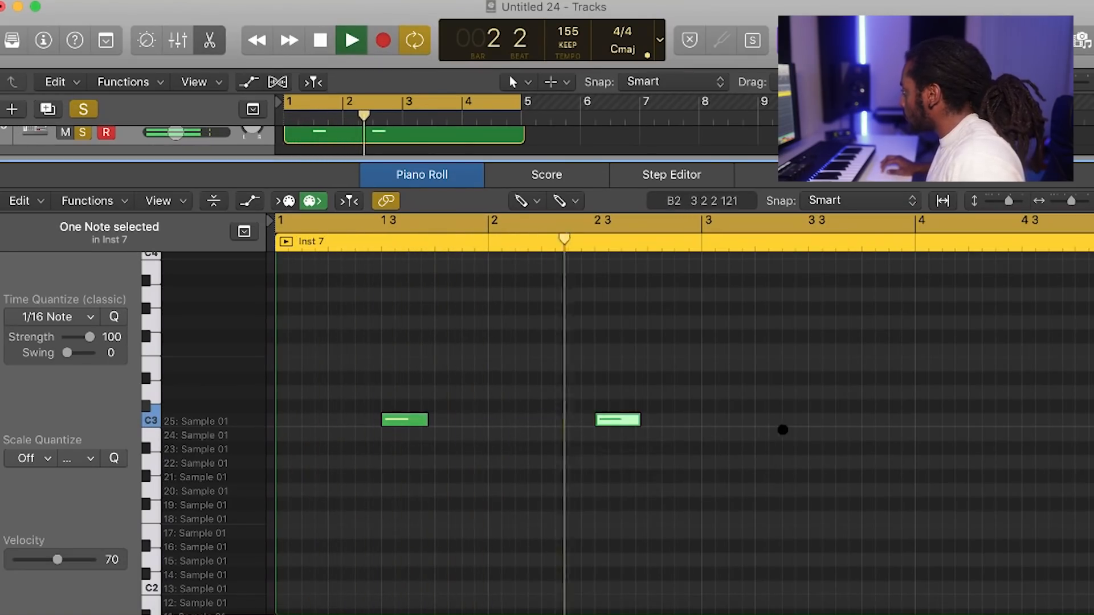
left_click(810, 420)
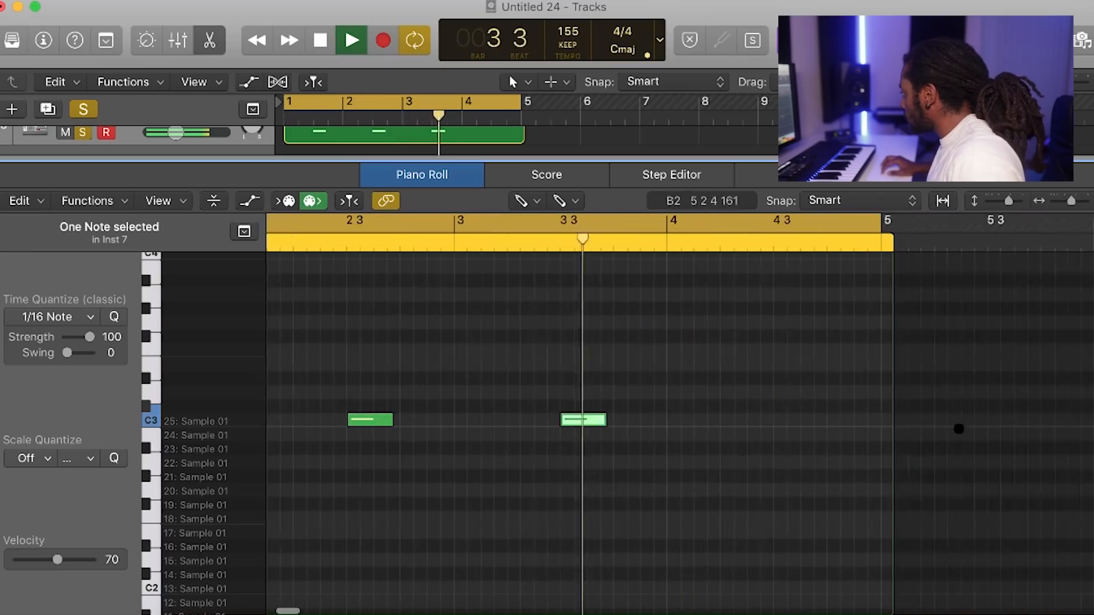
left_click(778, 420)
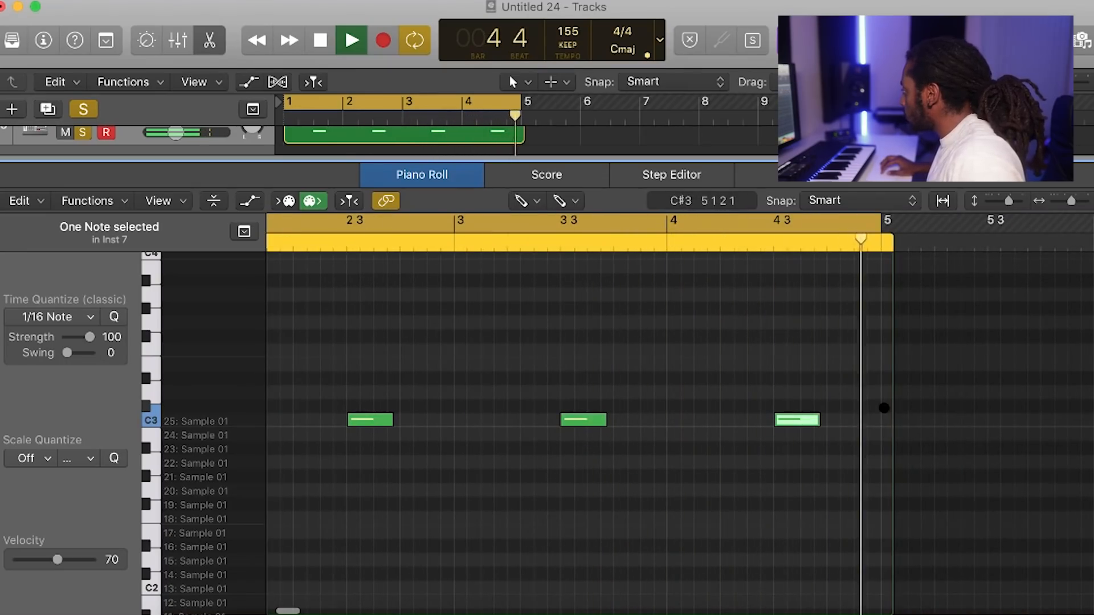
key("e")
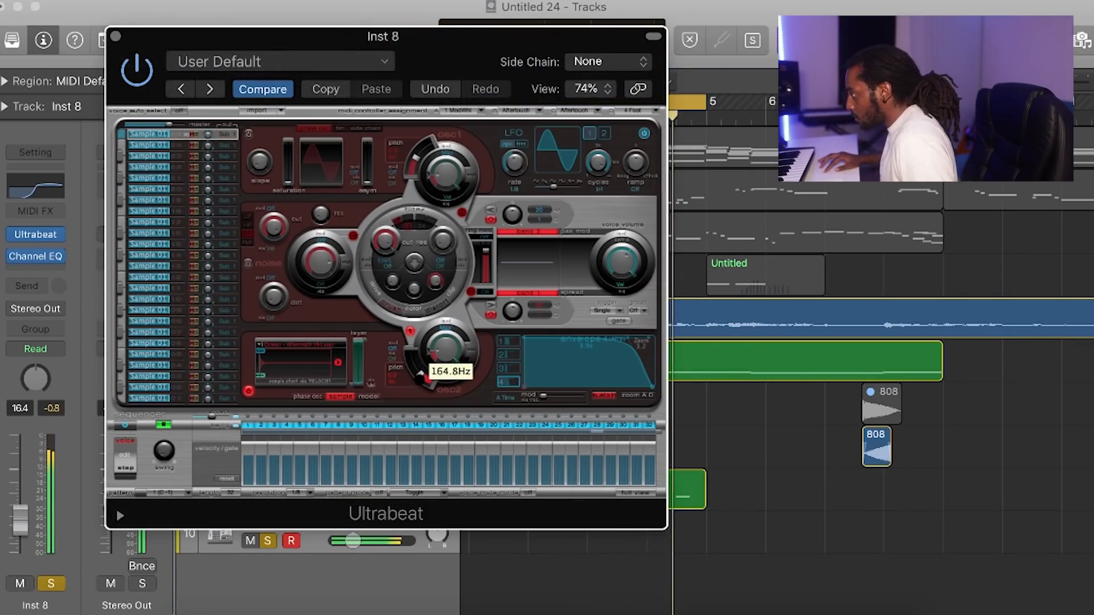
Adjust the Inst 8 sample's oscillator 2 pitch in Ultrabeat and place Hi Hat 8.mid on its track at bar 1.
left_click_drag(420, 376, 419, 381)
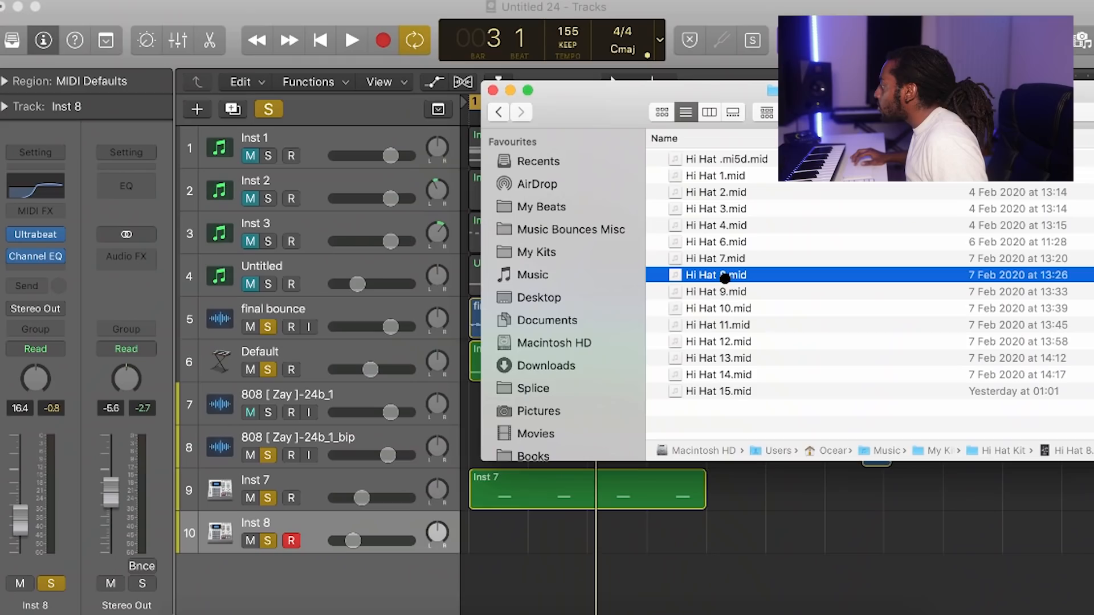
left_click_drag(726, 281, 484, 532)
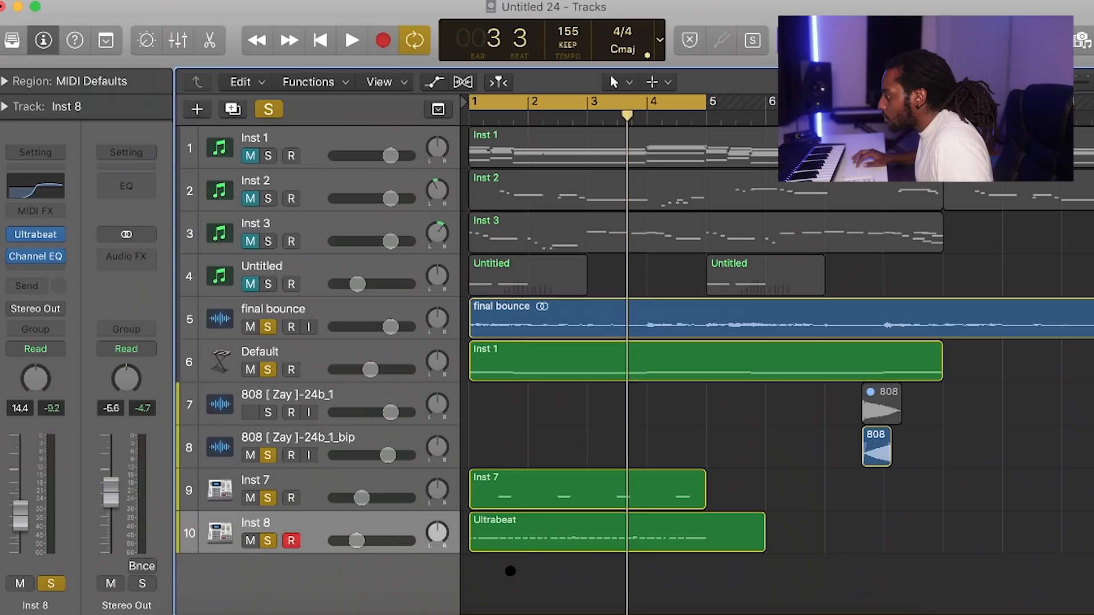
key("space")
Replace the hi-hat pattern with Hi Hat 2.mid from Finder at bar 1 and delete the leftover region after bar 5.
left_click(203, 608)
left_click(720, 193)
left_click_drag(720, 193, 473, 533)
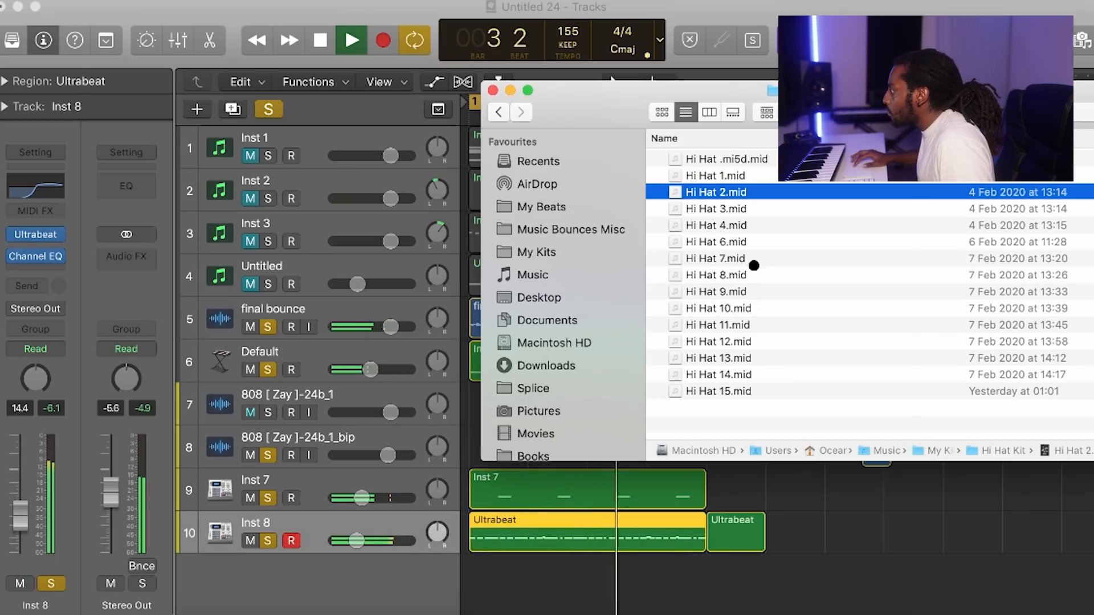
left_click(791, 536)
left_click(738, 533)
key("Delete")
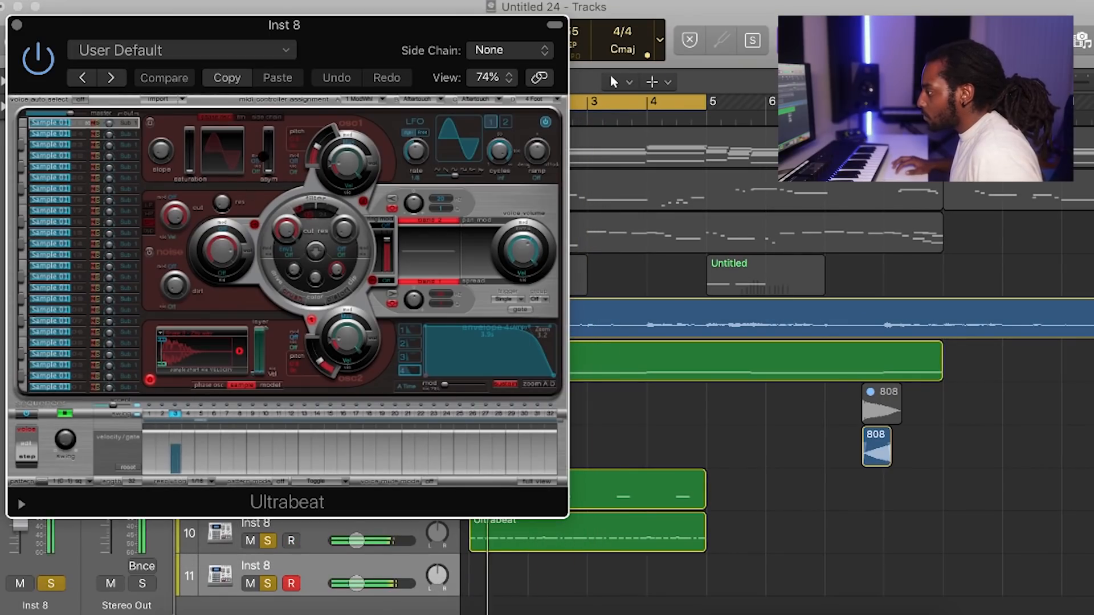
Complete an Ultrabeat step pattern on steps 3, 15 and 19 and place it at bar 1 of track 11.
left_click_drag(342, 25, 450, 46)
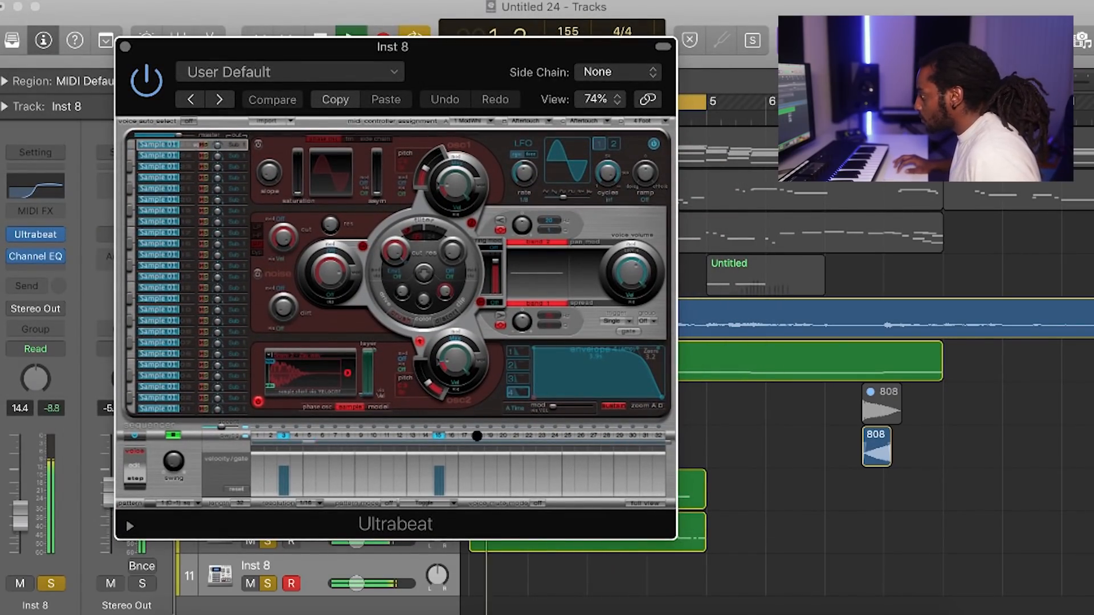
left_click_drag(451, 47, 900, 51)
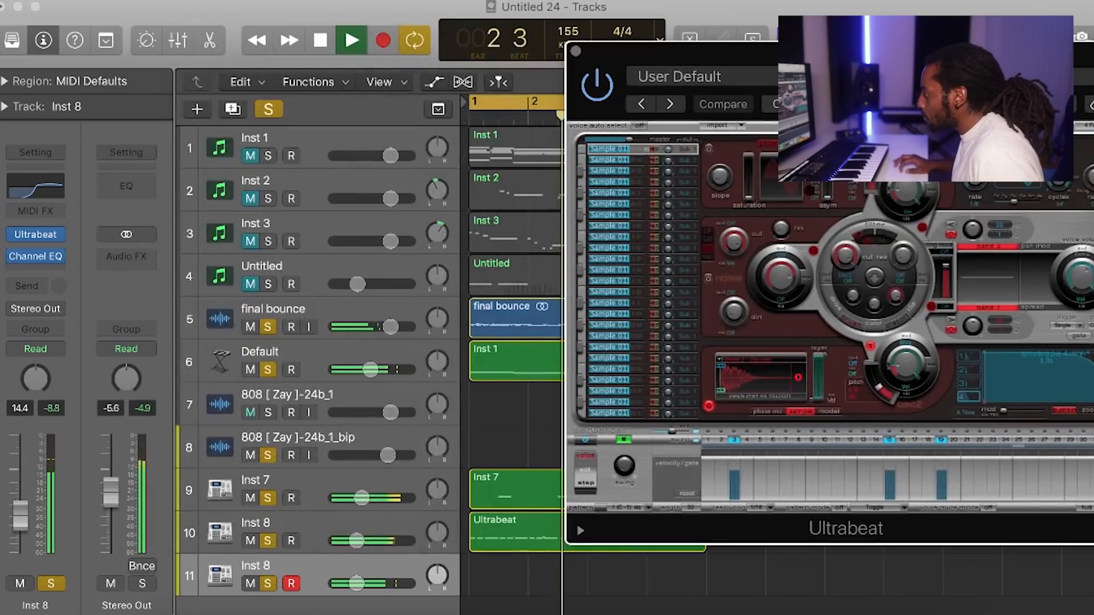
left_click_drag(591, 509, 507, 580)
Add a second Ultrabeat pattern with only step 19 at bar 3 of track 11 and join both regions.
left_click_drag(753, 52, 440, 51)
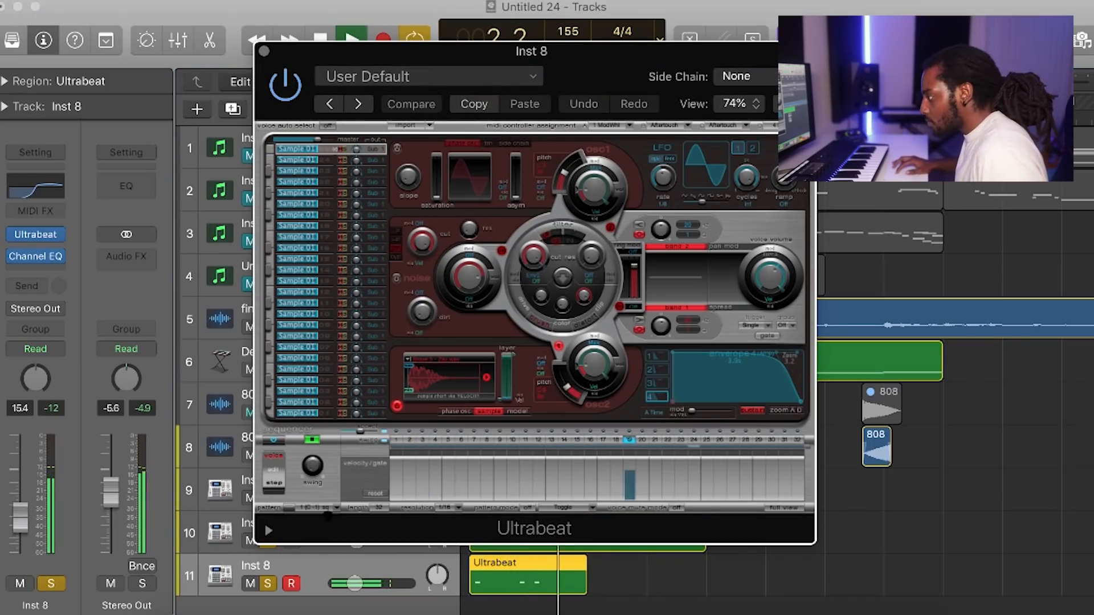
left_click_drag(593, 574, 594, 575)
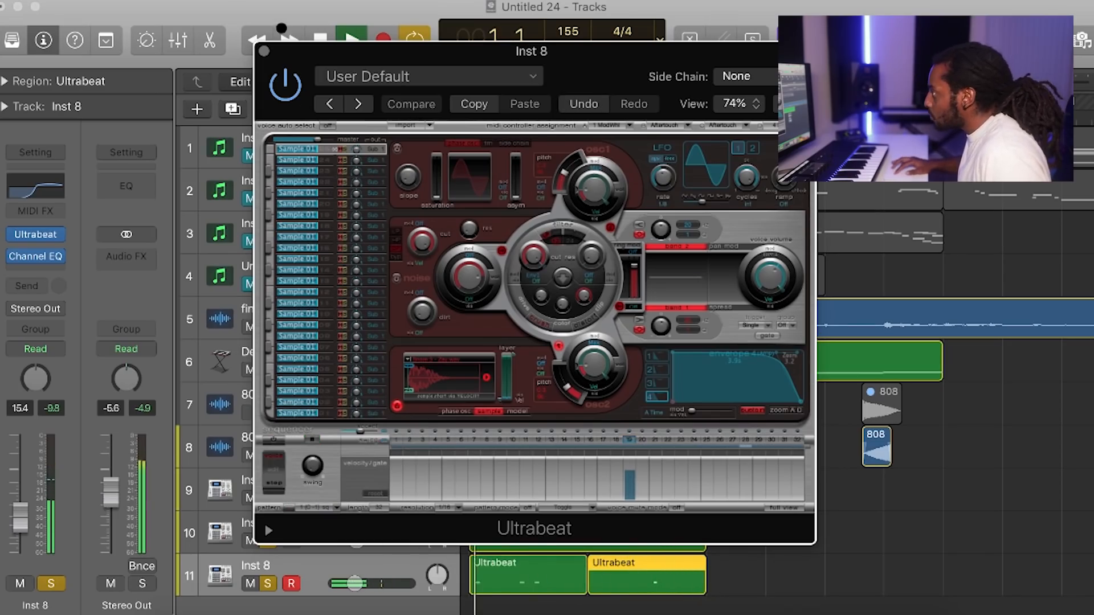
left_click(264, 52)
left_click_drag(727, 573, 435, 577)
key("super+j")
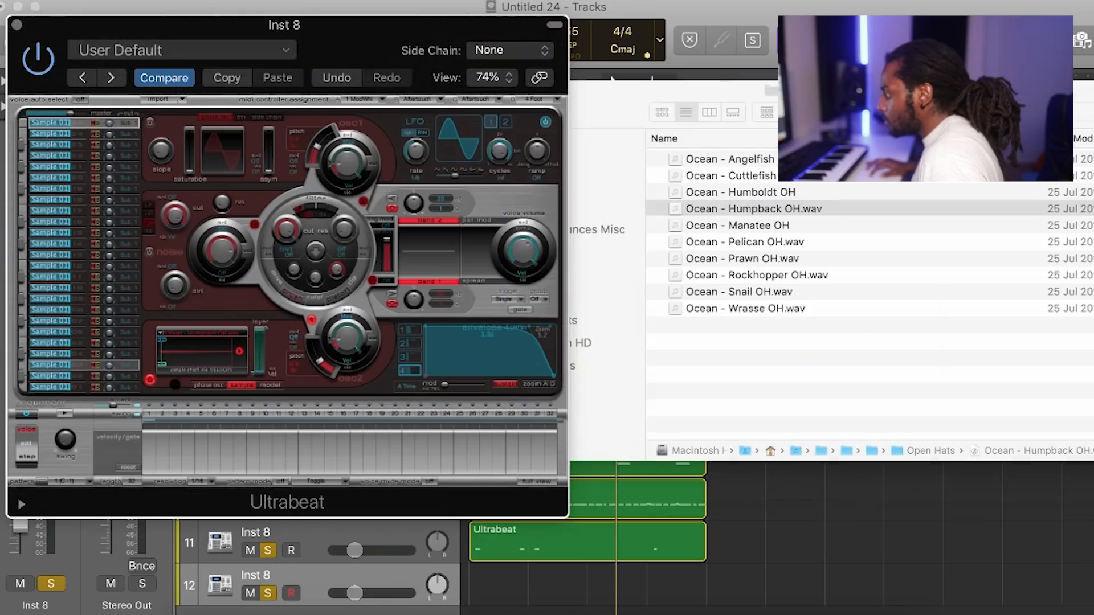
Place an Ultrabeat open hat pattern with only step 1 at bar 1 of track 12, and switch off the sequencer.
left_click(659, 90)
left_click(513, 93)
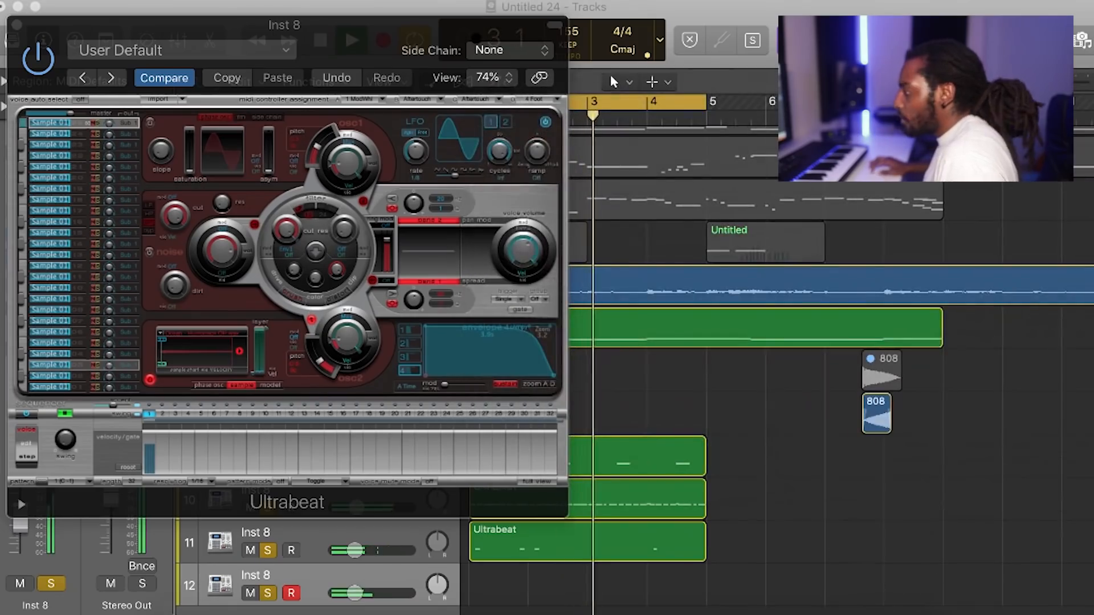
left_click_drag(281, 49, 788, 31)
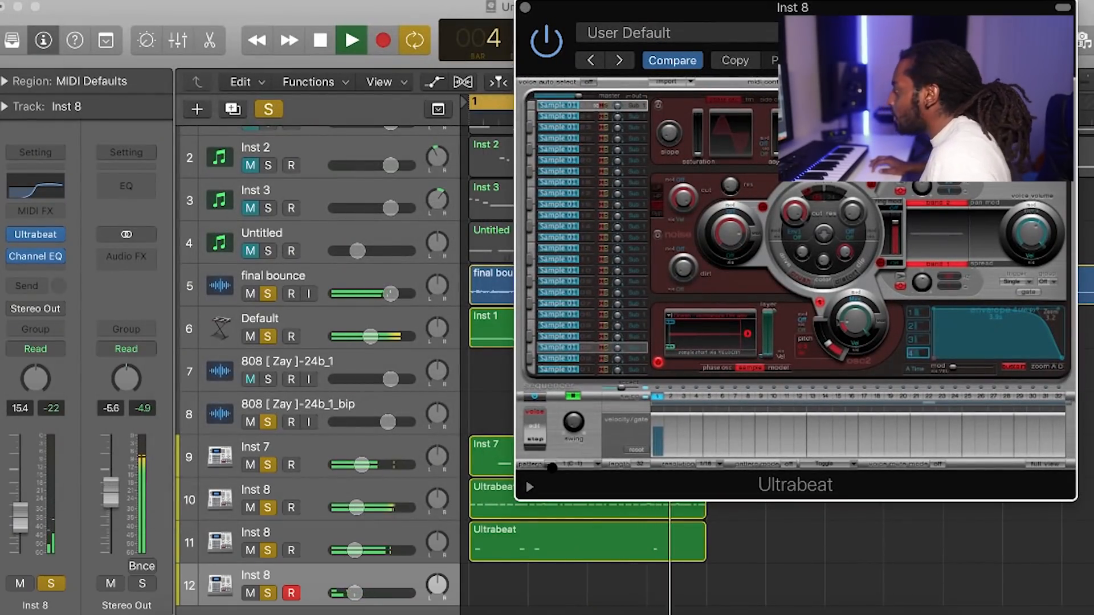
left_click_drag(519, 544, 484, 588)
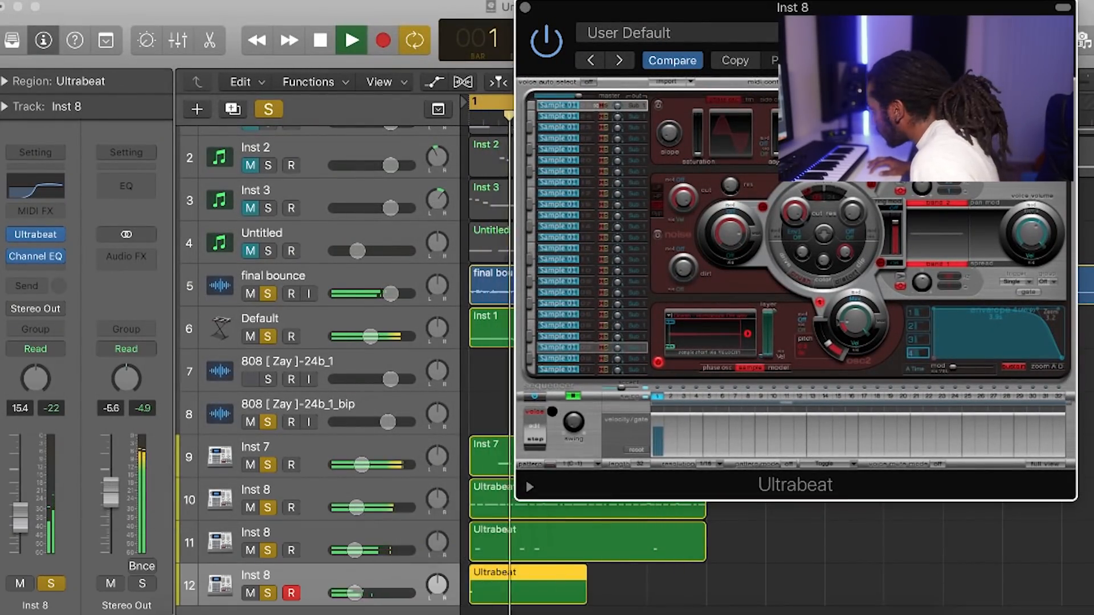
left_click(533, 397)
left_click(525, 6)
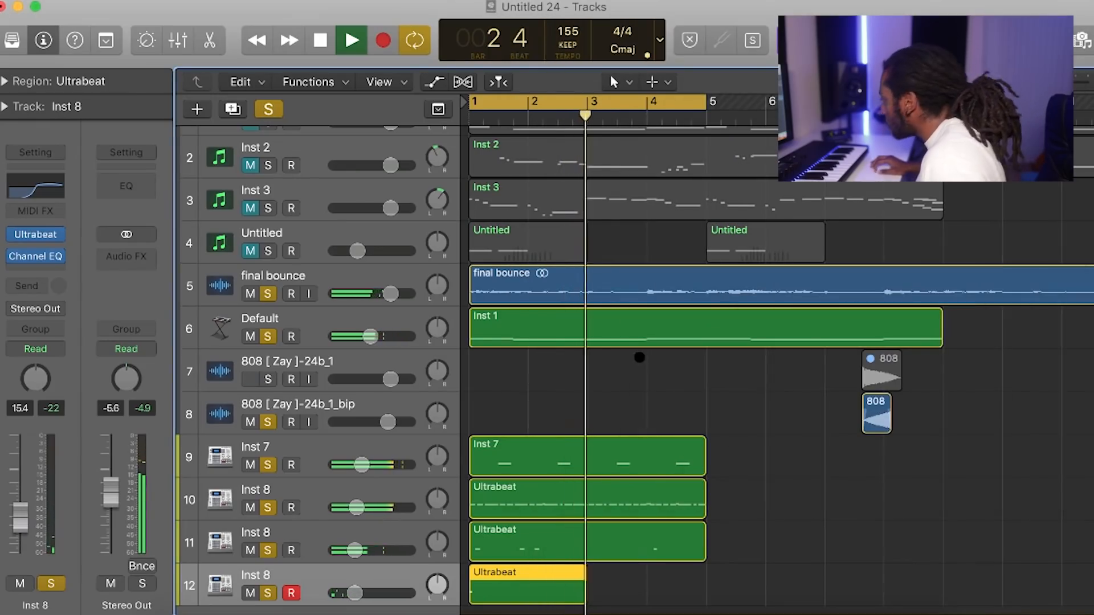
Repeat the four drum regions on tracks 9 to 12 from bar 5 and extend the cycle range beyond bar 5.
left_click_drag(769, 554, 559, 436)
left_click_drag(737, 587, 504, 446)
key("super+r")
left_click_drag(707, 102, 825, 102)
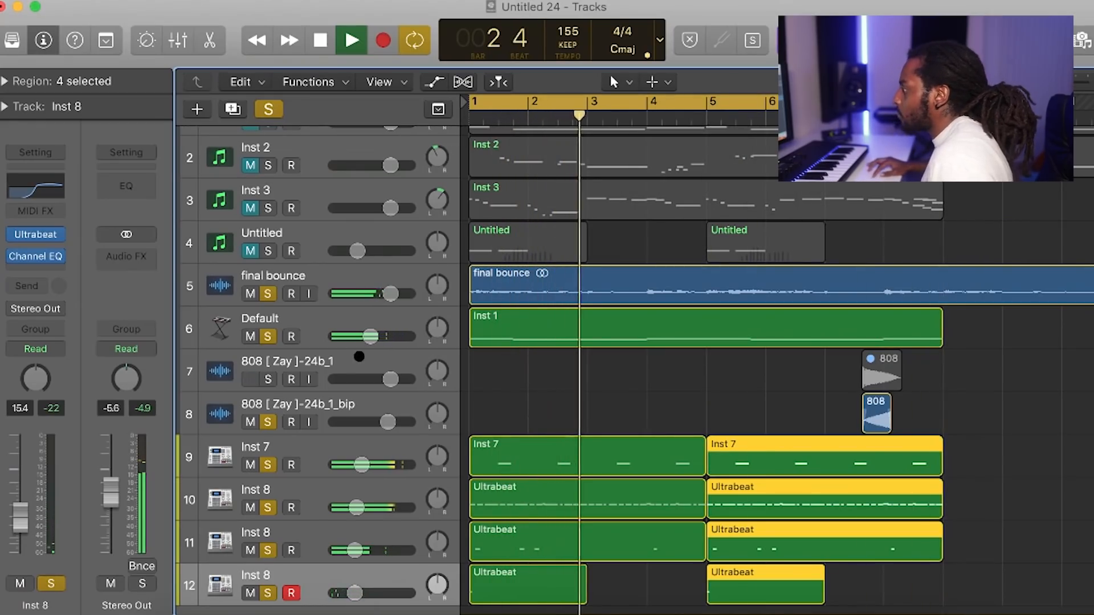
Delete the unused 808 track 7 and repeat the bass, reversed 808 and drum regions from bar 9.
left_click(361, 353)
key("super+BackSpace")
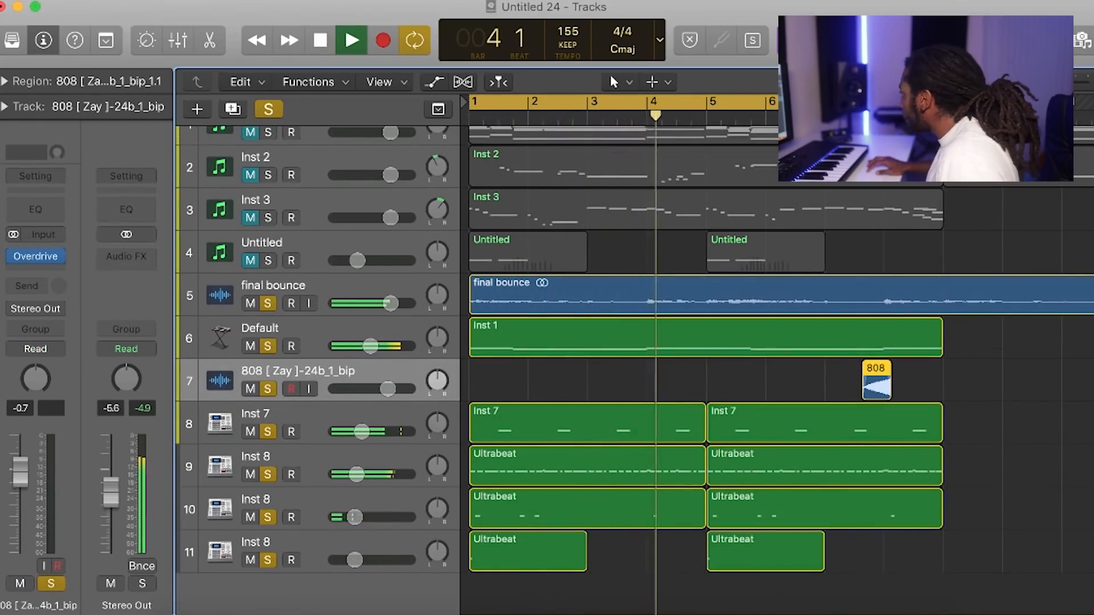
scroll(777, 383, "down", 8)
left_click_drag(675, 573, 484, 336)
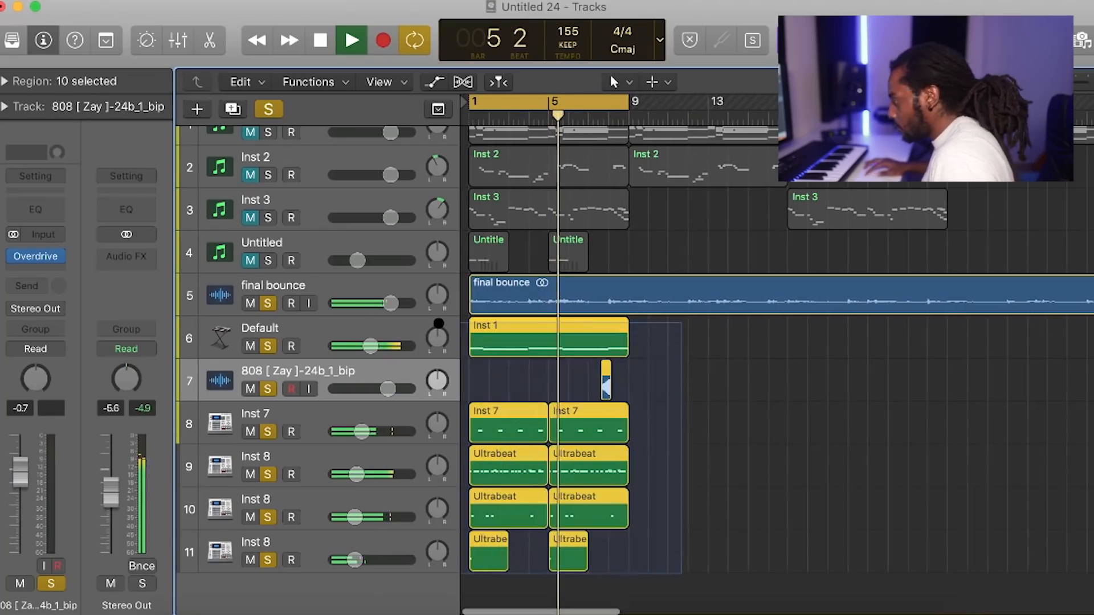
key("super+r")
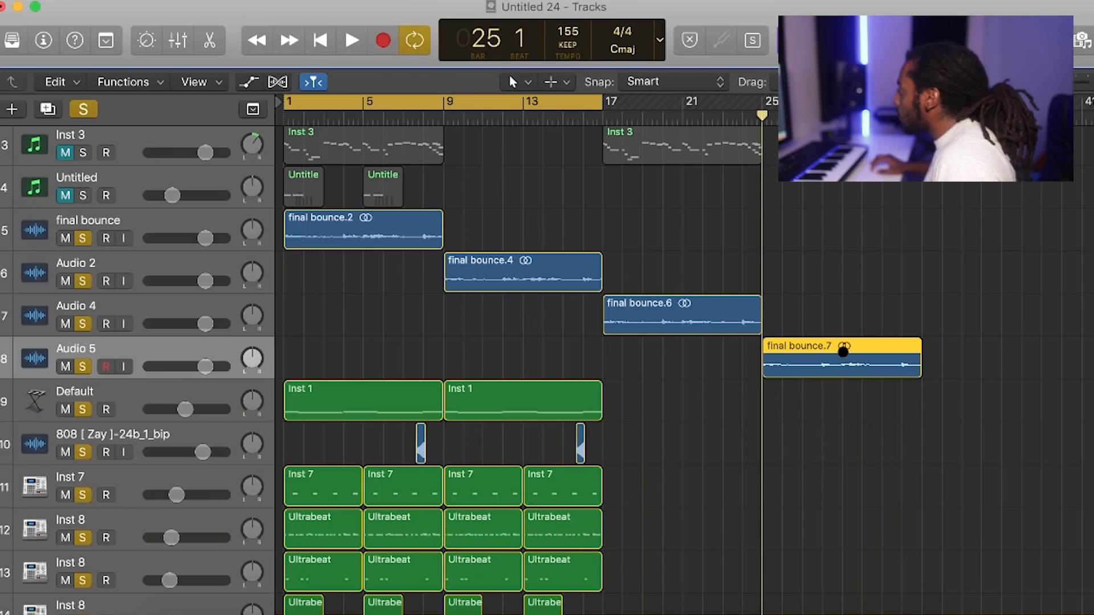
Move the final bounce.7 region to bar 1 and the final bounce.2 region to bar 25, and start playback.
left_click_drag(844, 352, 365, 352)
left_click_drag(298, 224, 775, 225)
key("space")
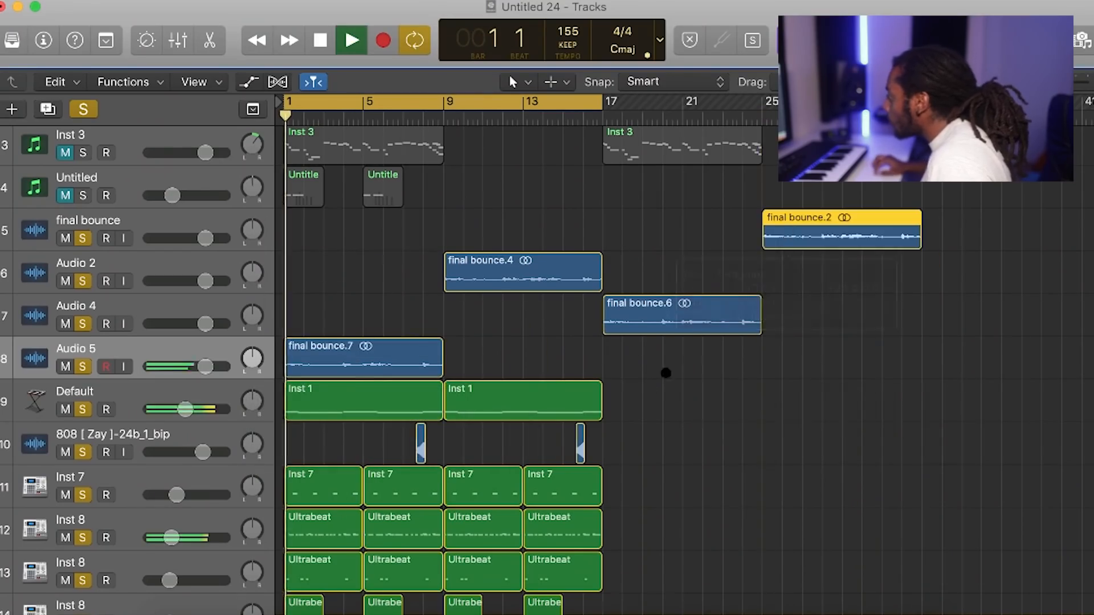
Delete the bass, 808 and drum regions before bar 9, and repeat those of bars 9 to 16 to beyond bar 41.
scroll(469, 525, "down", 2)
left_click_drag(428, 579, 268, 340)
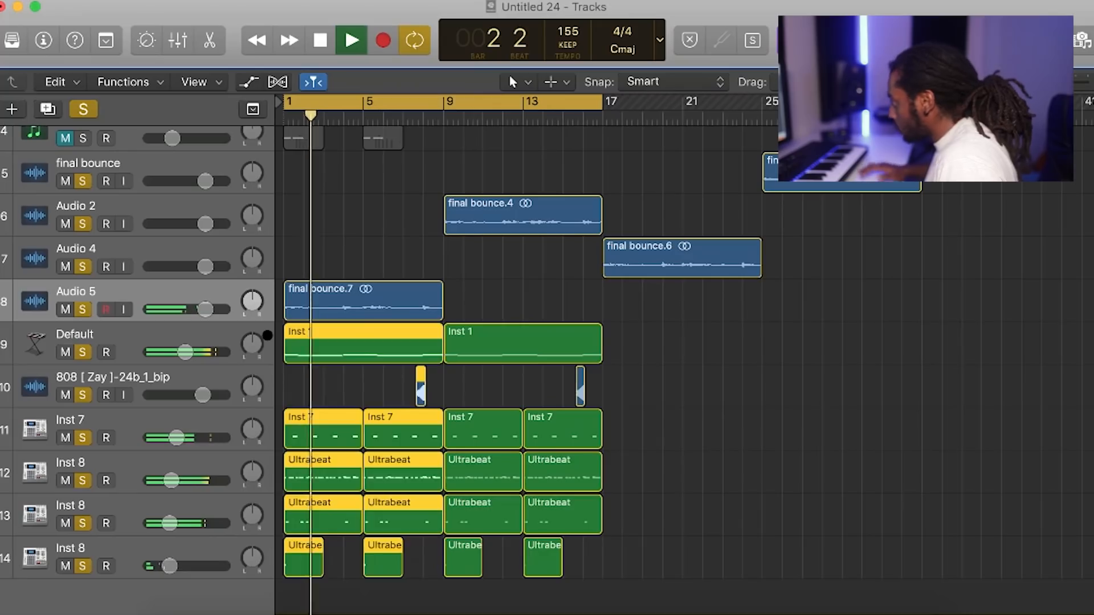
key("Delete")
left_click_drag(640, 571, 383, 335)
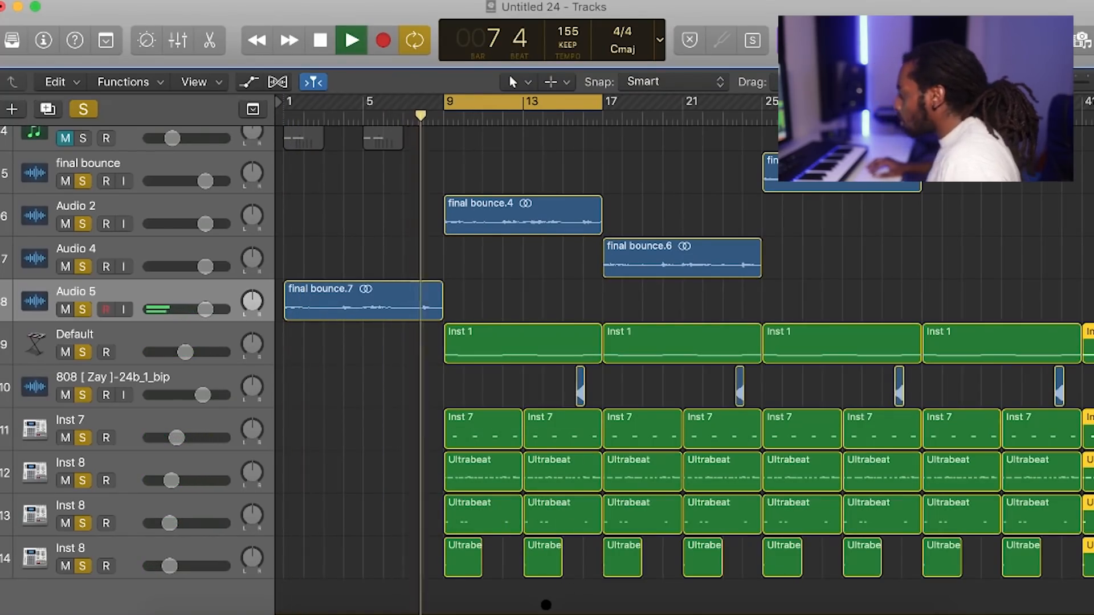
Stop playback and delete the bass, reversed 808 and track 13 drum regions between bars 9 and 17.
key("space")
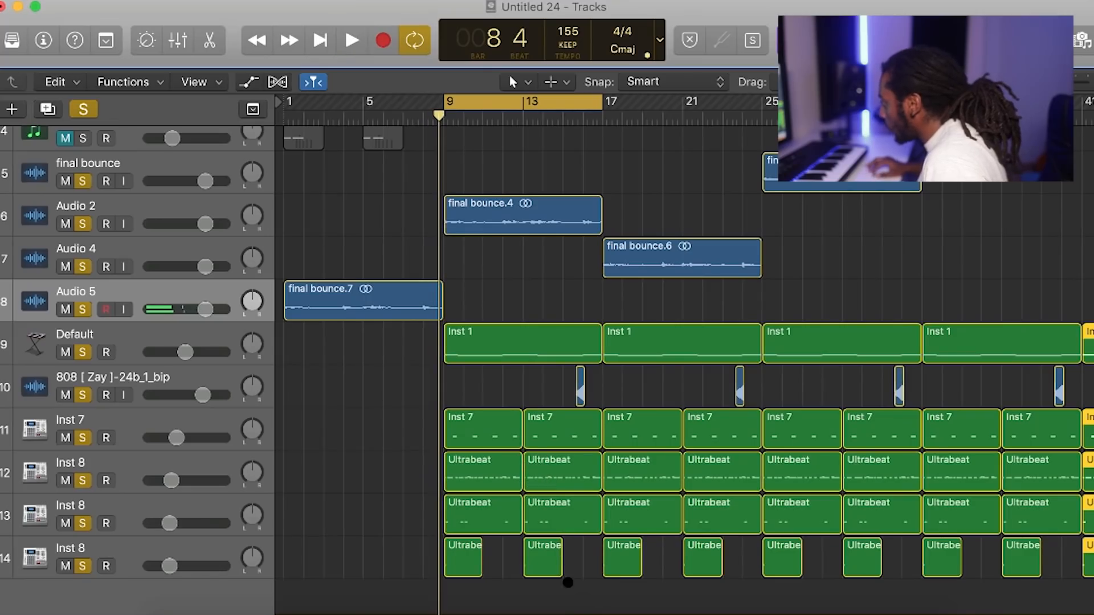
key("Delete")
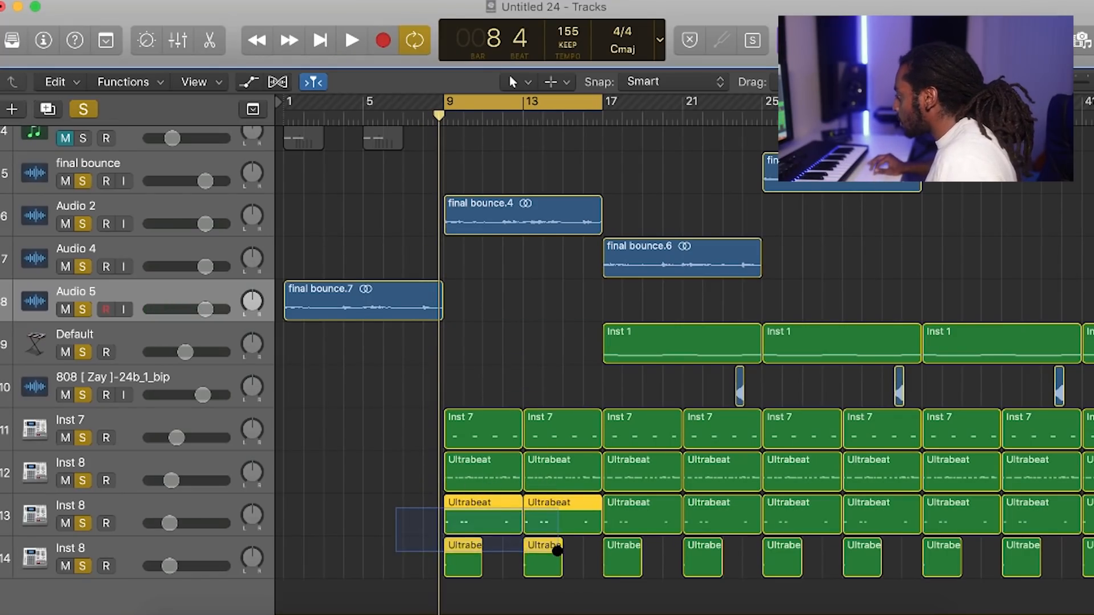
key("Delete")
Shorten the bar 13 regions on tracks 11 and 12 to end before bar 17, and delete track 14's region at bar 13.
left_click_drag(511, 512, 593, 432)
key("space")
left_click(541, 564)
key("Delete")
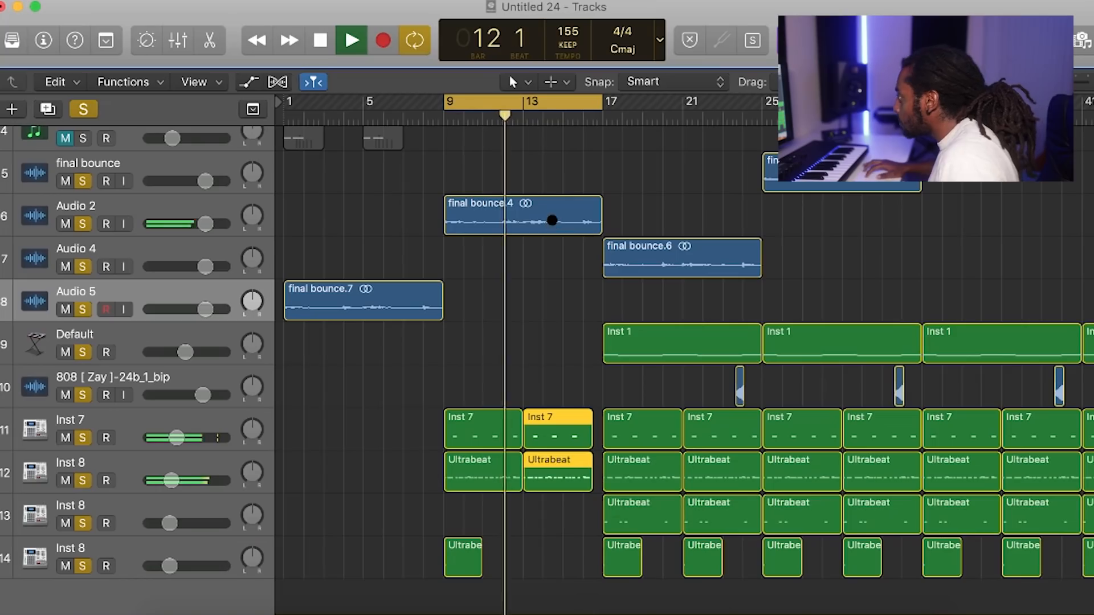
Set the cycle range to bars 17 to 25, and move final bounce.2 to bar 17 and final bounce.6 to bar 25.
scroll(543, 108, "up", 1)
left_click_drag(543, 108, 717, 102)
scroll(716, 234, "down", 2)
left_click_drag(793, 192, 633, 159)
left_click_drag(748, 249, 828, 248)
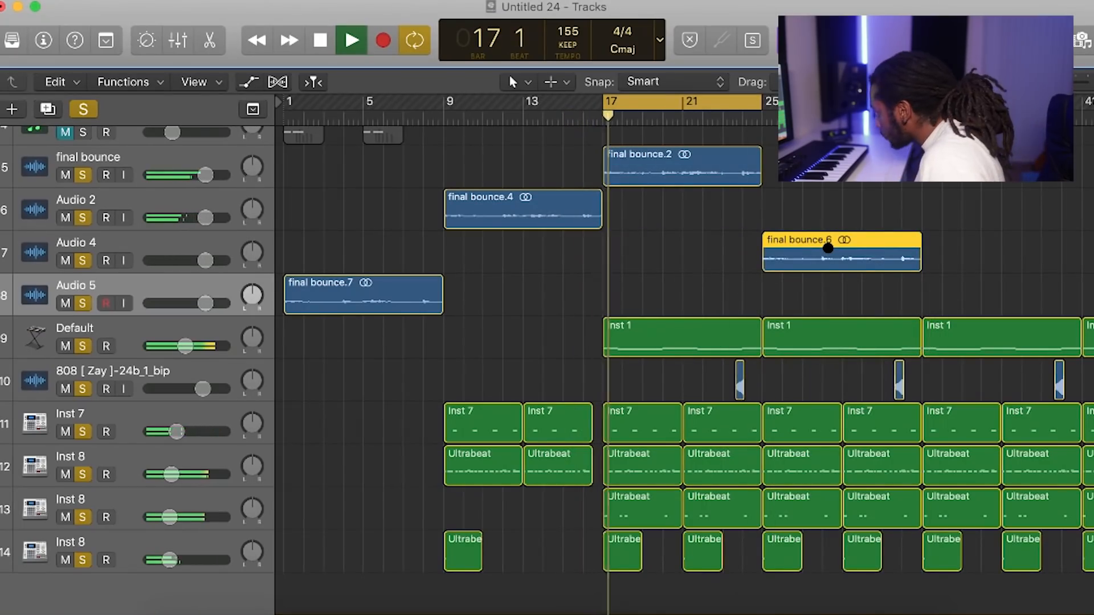
Delete the two Ultrabeat regions on track 13 between bars 17 and 25.
scroll(703, 406, "right", 5)
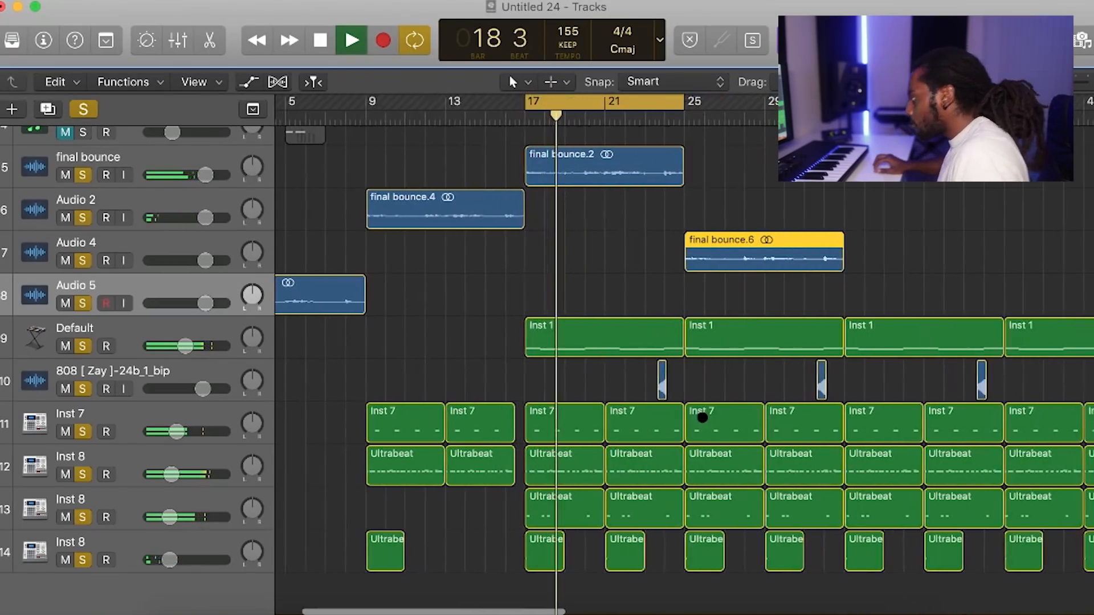
left_click_drag(401, 508, 593, 509)
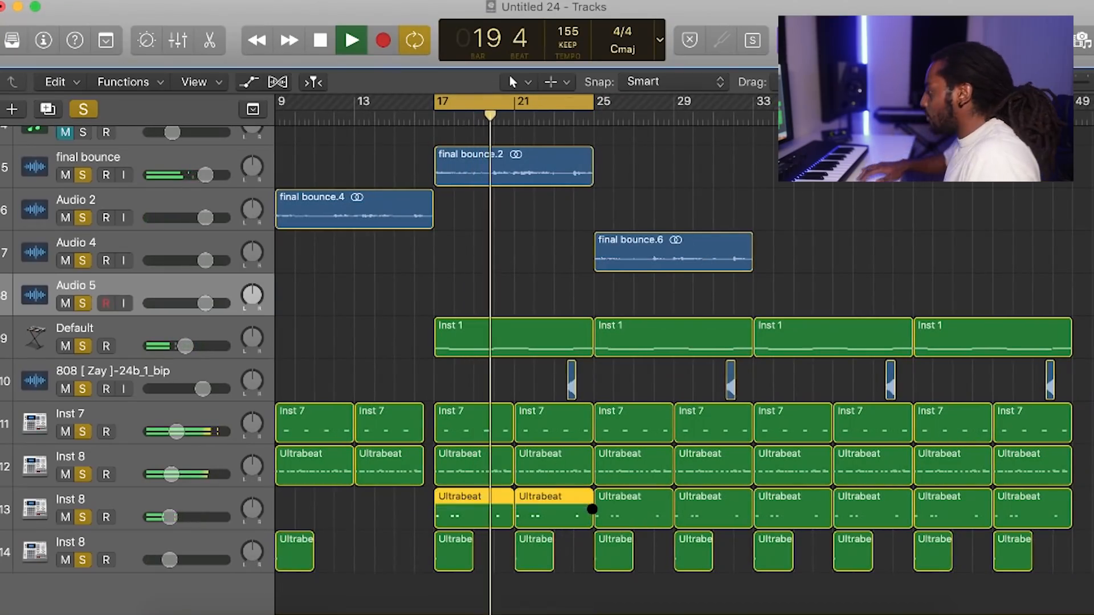
key("Delete")
Repeat the final bounce.2 region at bar 25 and move the final bounce.6 region to bar 33.
left_click(537, 149)
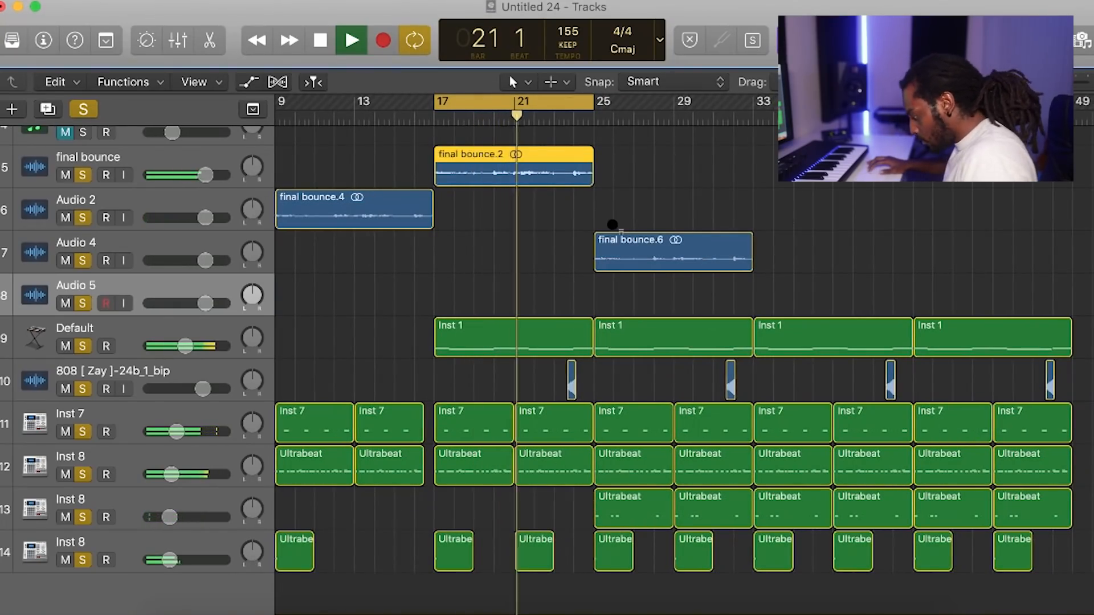
key("super+r")
left_click_drag(639, 246, 799, 252)
Set the cycle range to bars 25 to 33 and delete the track 14 regions at bars 21 and 29.
left_click_drag(500, 102, 652, 103)
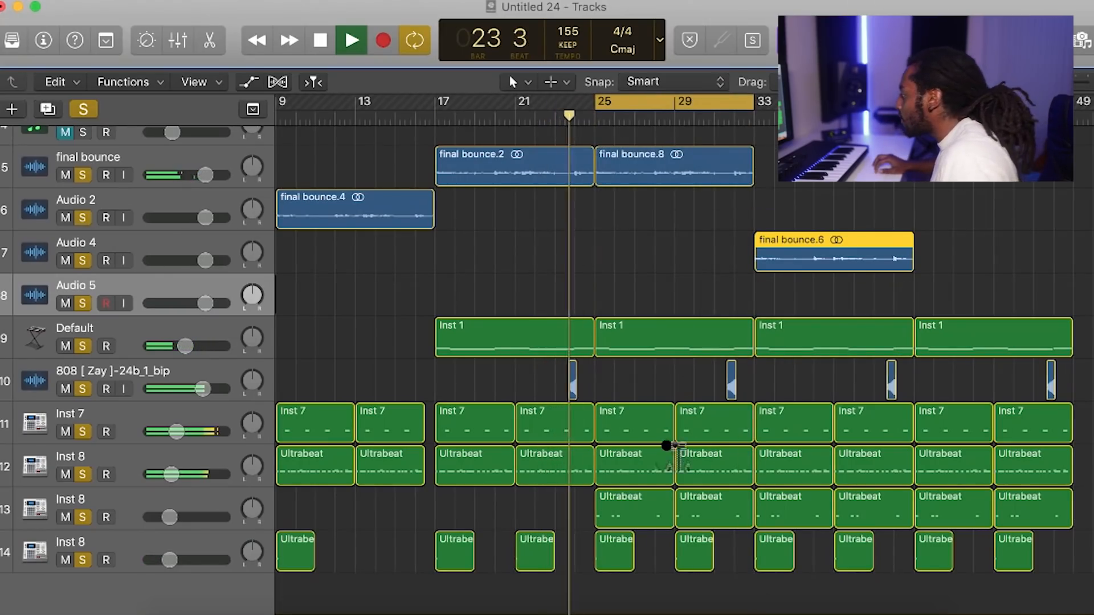
left_click(533, 556)
key("Delete")
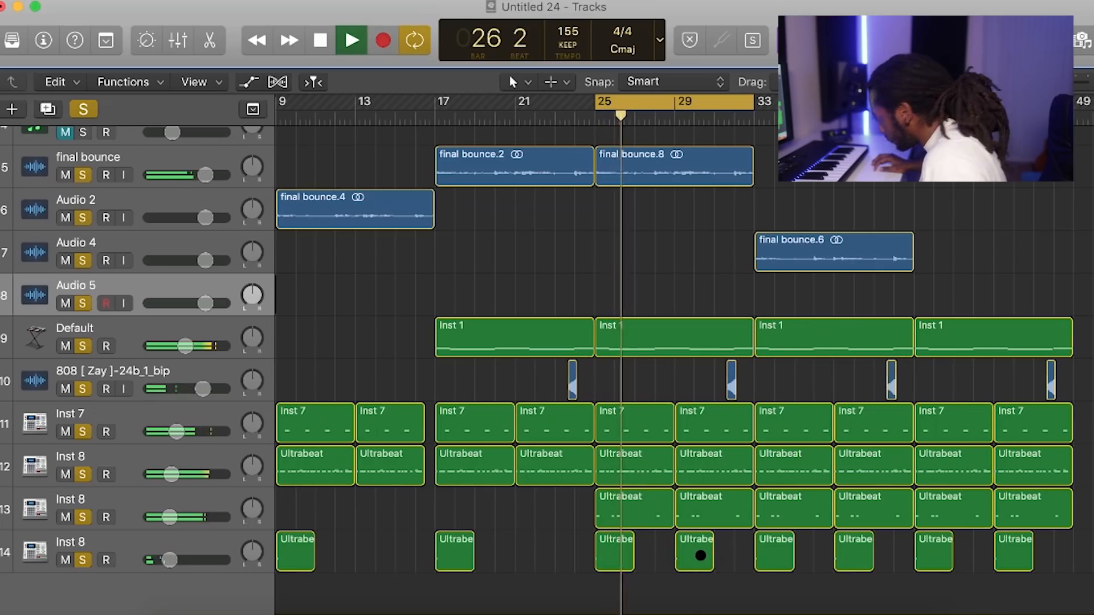
left_click(702, 557)
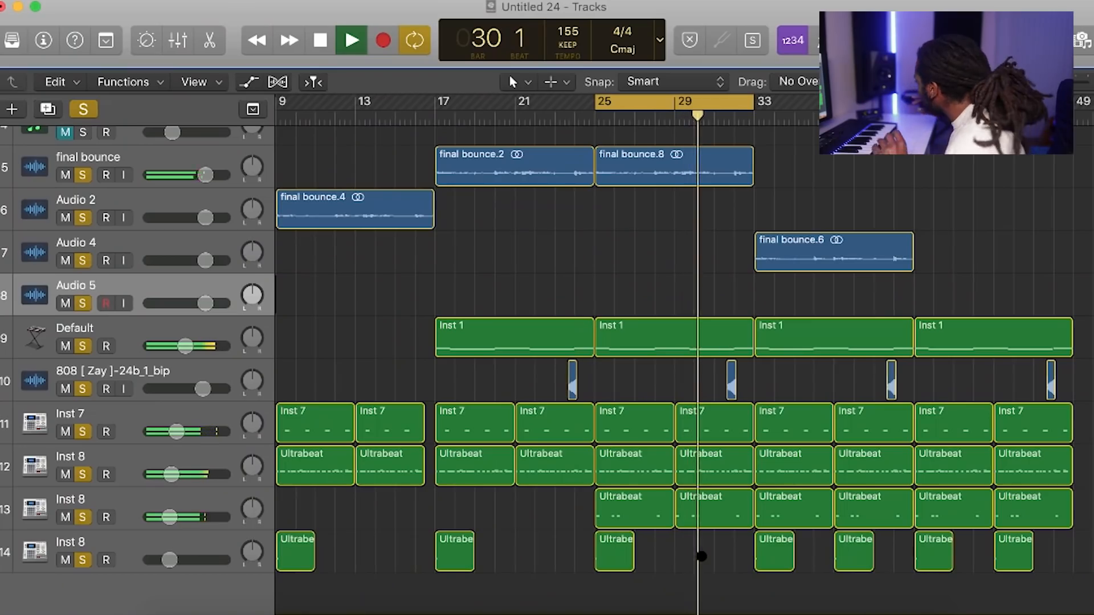
Set the cycle range to bars 33 to 41, and delete the track 13 regions there and track 14's region at bar 37.
left_click_drag(728, 103, 888, 103)
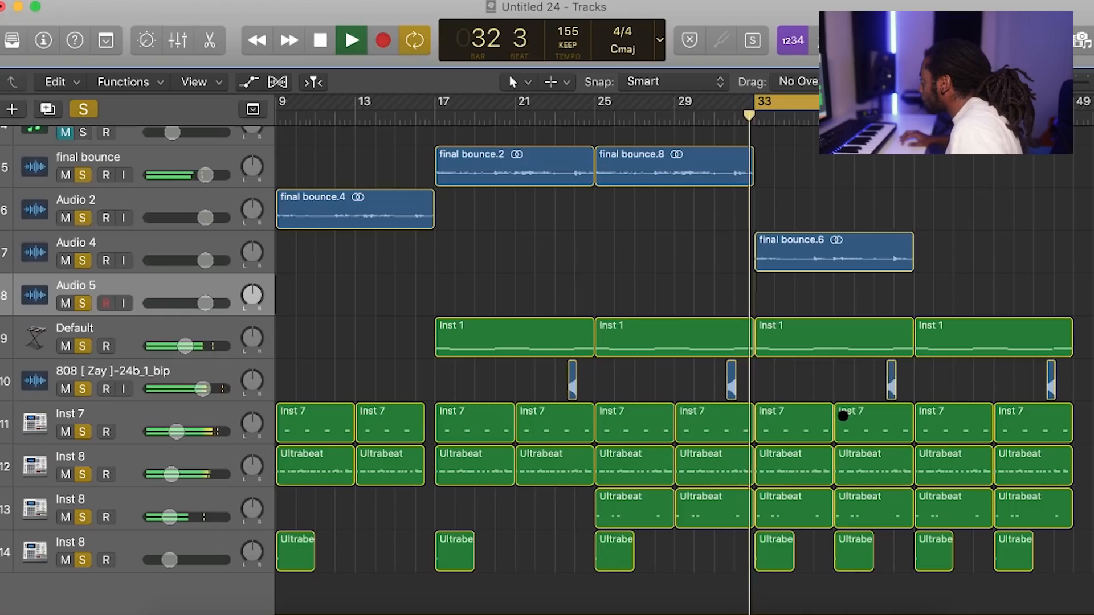
left_click(843, 416)
scroll(857, 371, "right", 4)
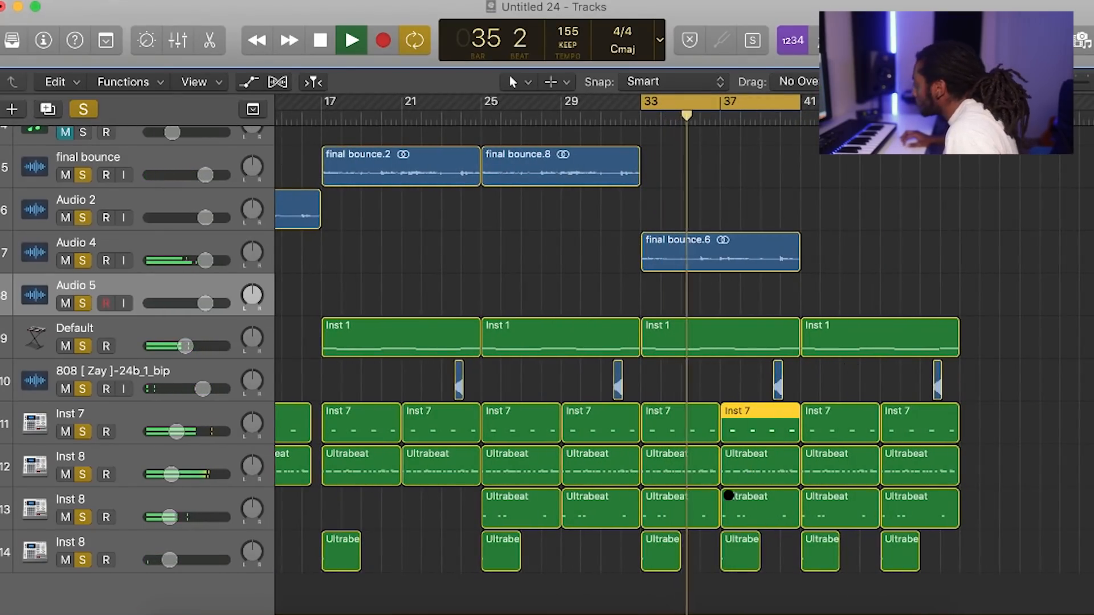
key("space")
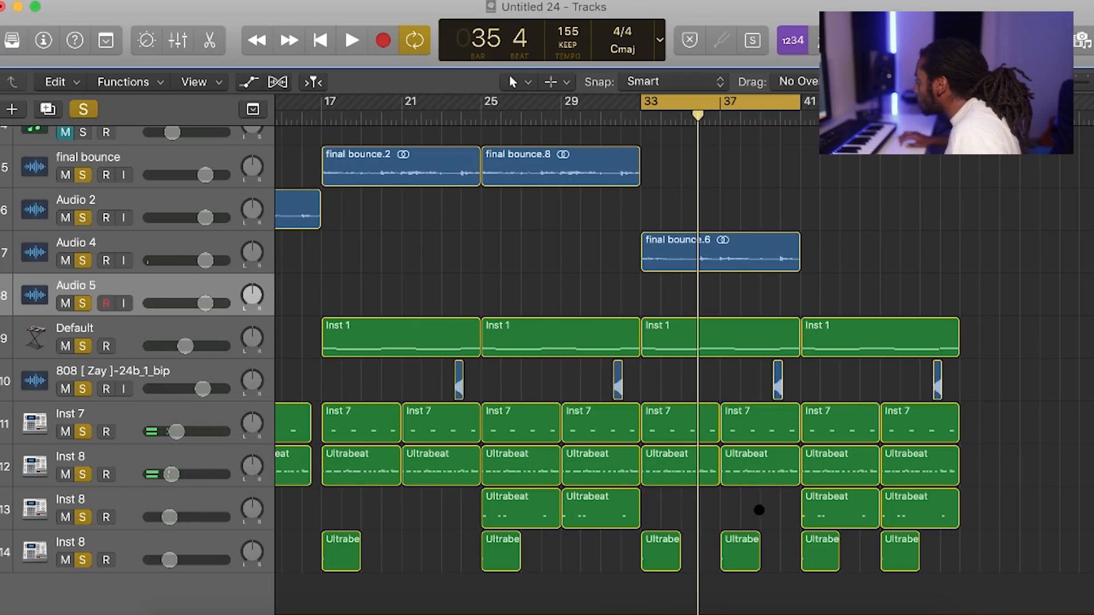
key("space")
left_click(724, 556)
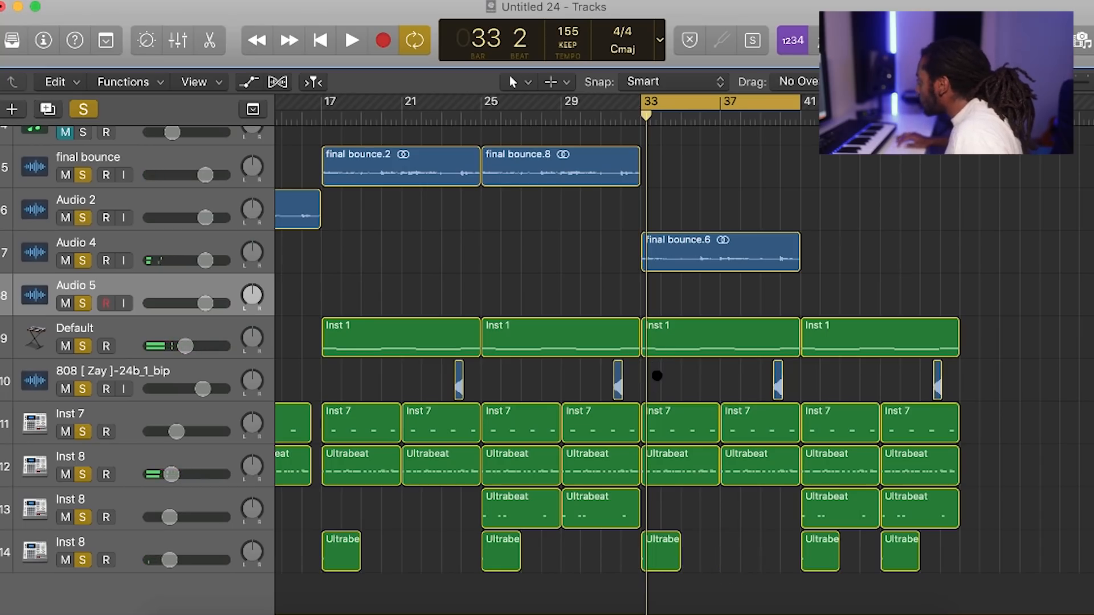
Try out bars 33 to 41 without the two Inst 7 regions on track 11, and undo their deletion.
key("Delete")
key("space")
key("space")
key("super+z")
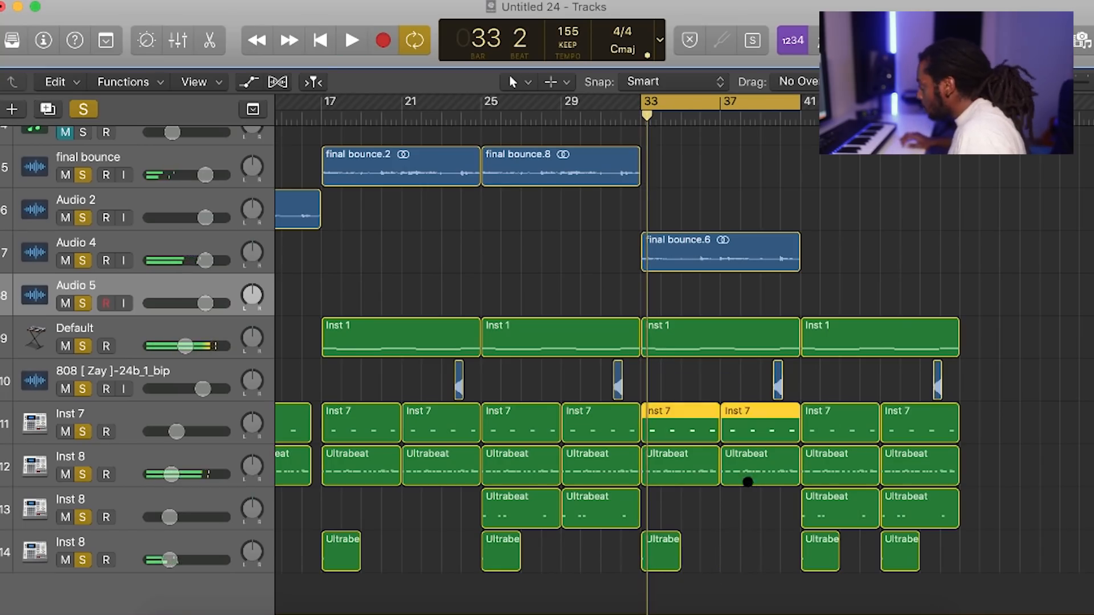
Shorten the bar 37 regions on tracks 11 and 12 so they end shortly before bar 41.
left_click_drag(752, 497, 663, 455)
key("space")
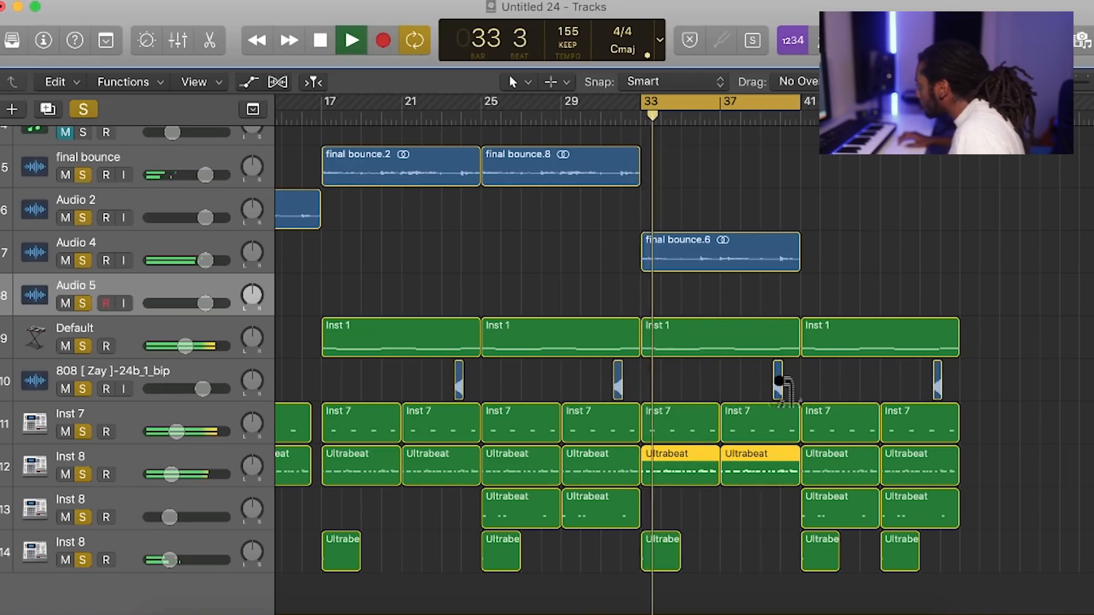
scroll(812, 350, "right", 3)
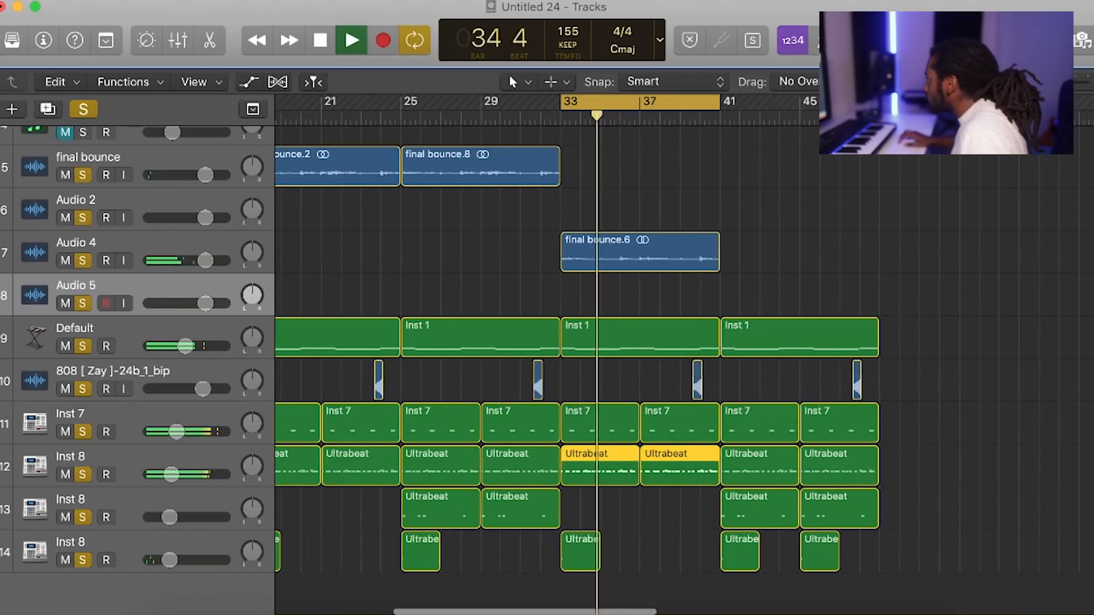
left_click_drag(701, 496, 705, 428)
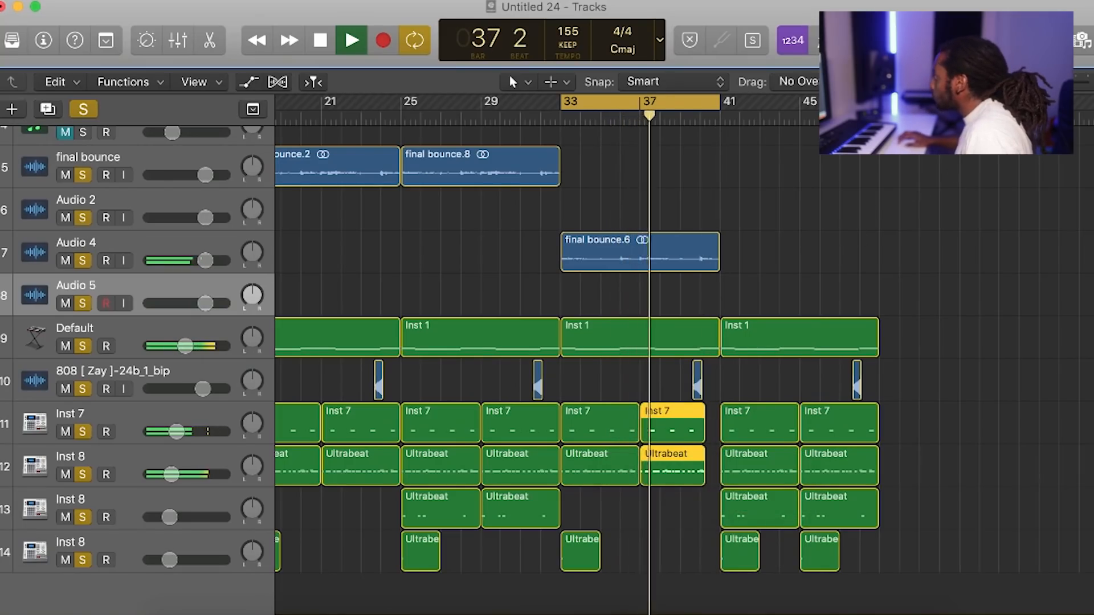
Copy the final bounce.4 region to bar 41 on the Audio 2 track and set the cycle range to bars 41 to 49.
key("super+Left")
key("super+Left")
key("super+Left")
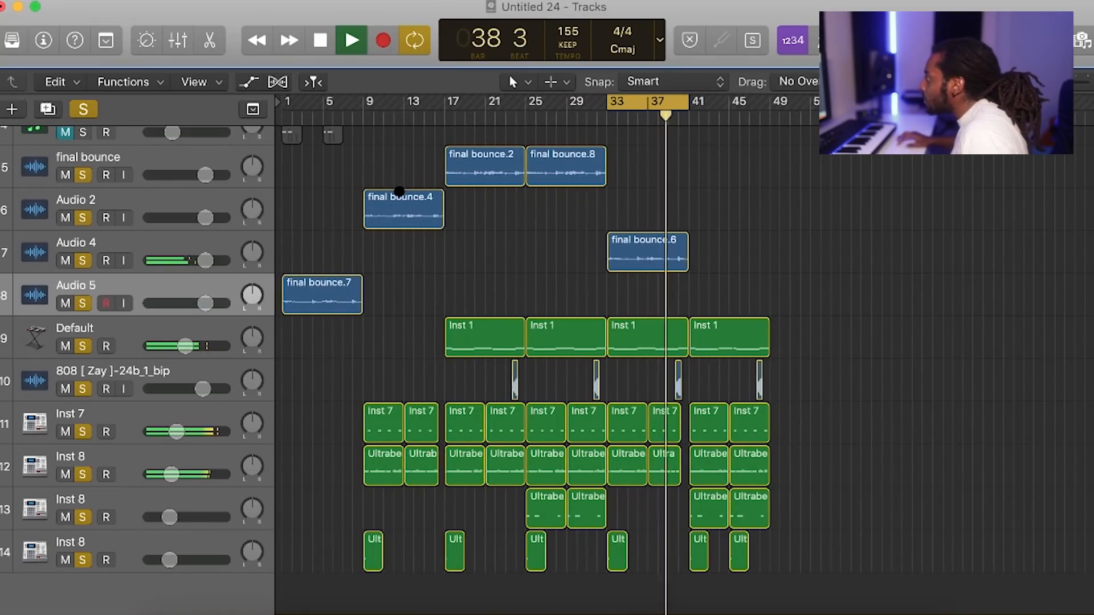
left_click(395, 200)
left_click_drag(395, 199, 720, 199)
left_click_drag(691, 104, 770, 104)
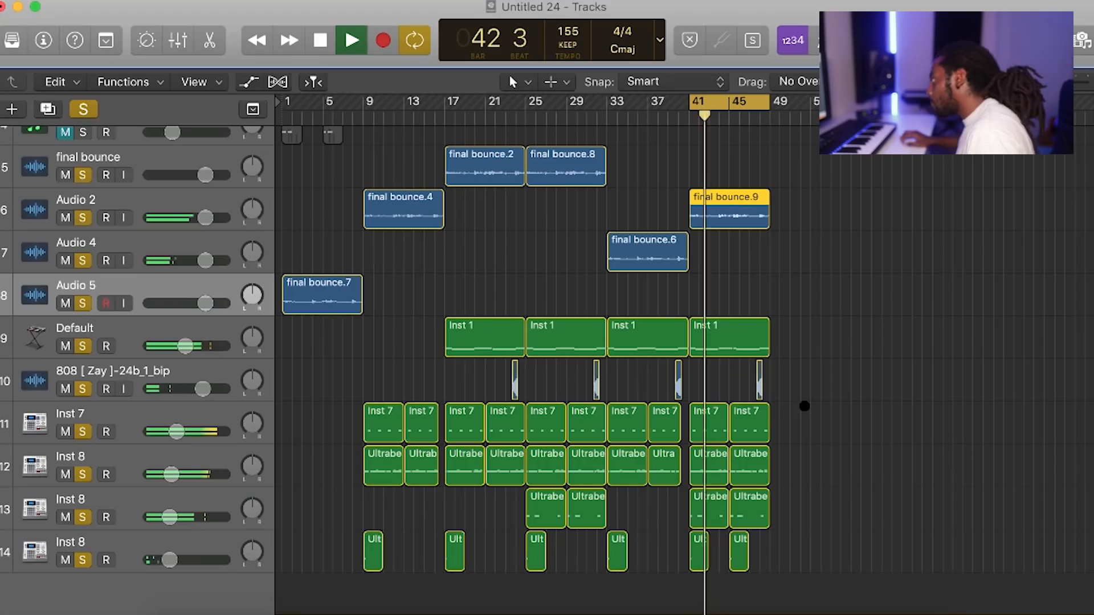
Copy the final bounce.7 region to bar 49 on the Audio 5 track, and shorten track 11's bar 45 region to end before bar 49.
left_click_drag(562, 292, 804, 296)
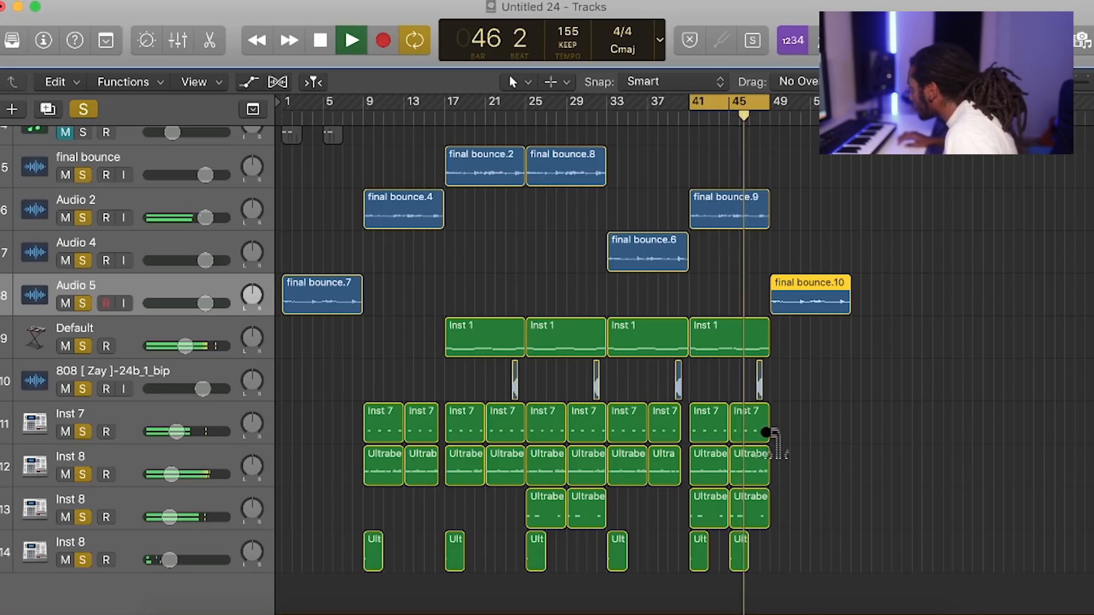
left_click(766, 429)
left_click_drag(767, 429, 759, 432)
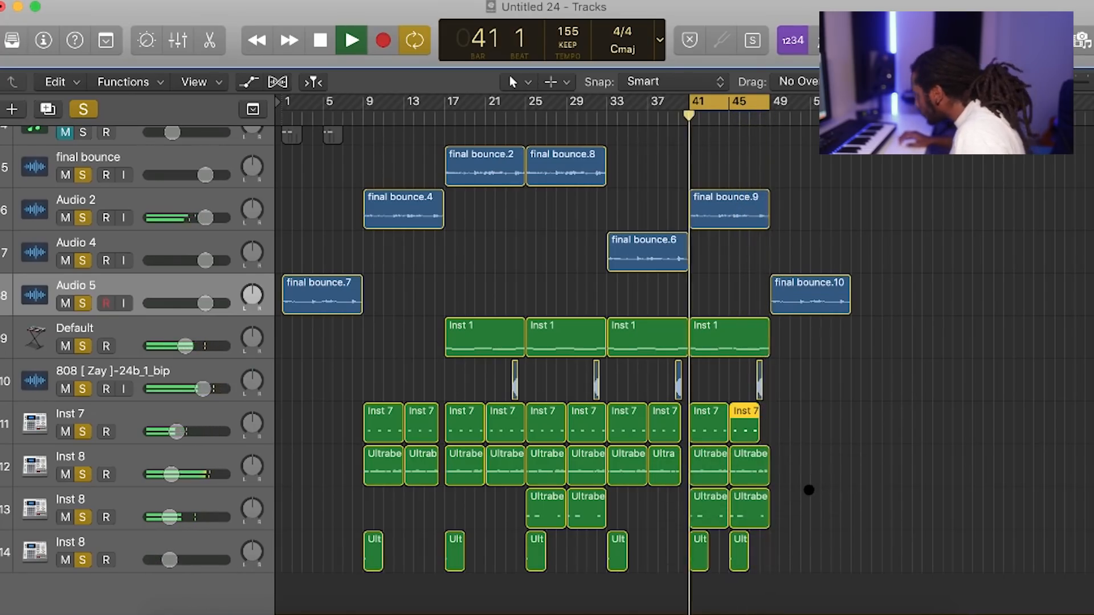
Set the cycle range to bars 17 to 57 and repeat all arrangement regions within it from bar 57.
left_click(700, 102)
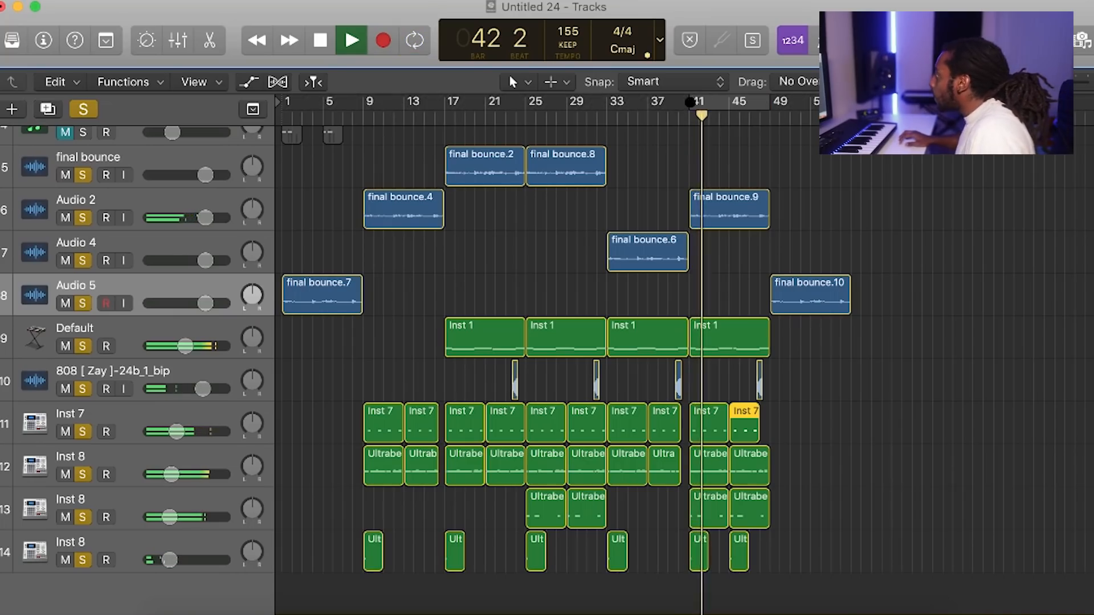
mouse_move(451, 102)
left_mouse_down()
mouse_move(823, 103)
mouse_move(463, 110)
left_mouse_up()
left_click_drag(860, 569, 448, 137)
key("super+r")
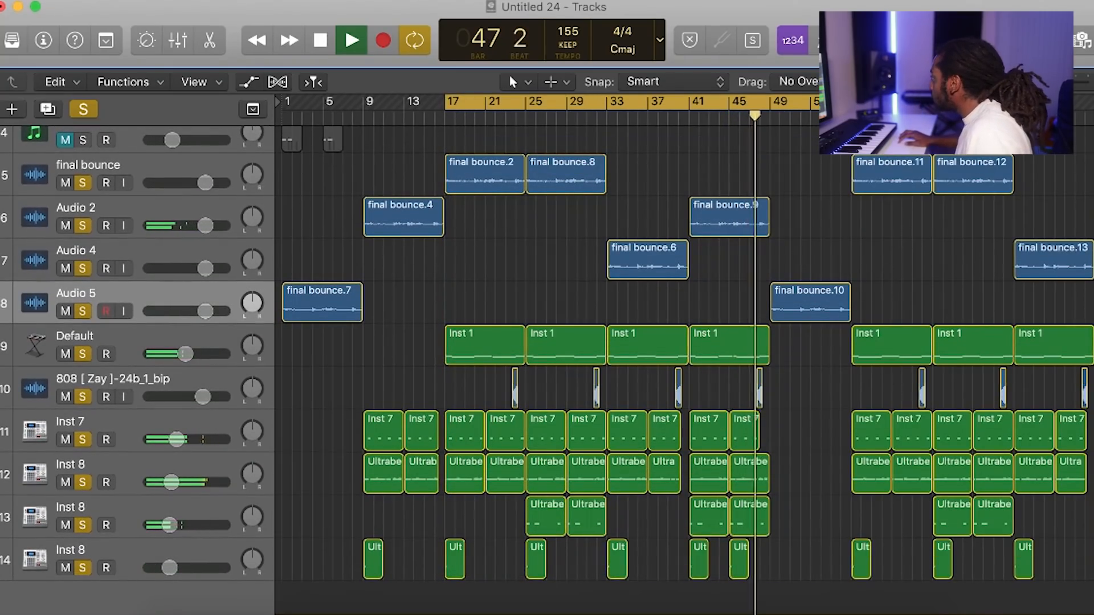
Move the cycle range to start at bar 57, copy the regions of bars 57 to 72 to bar 97, and repeat the last melody region.
key("super+Left")
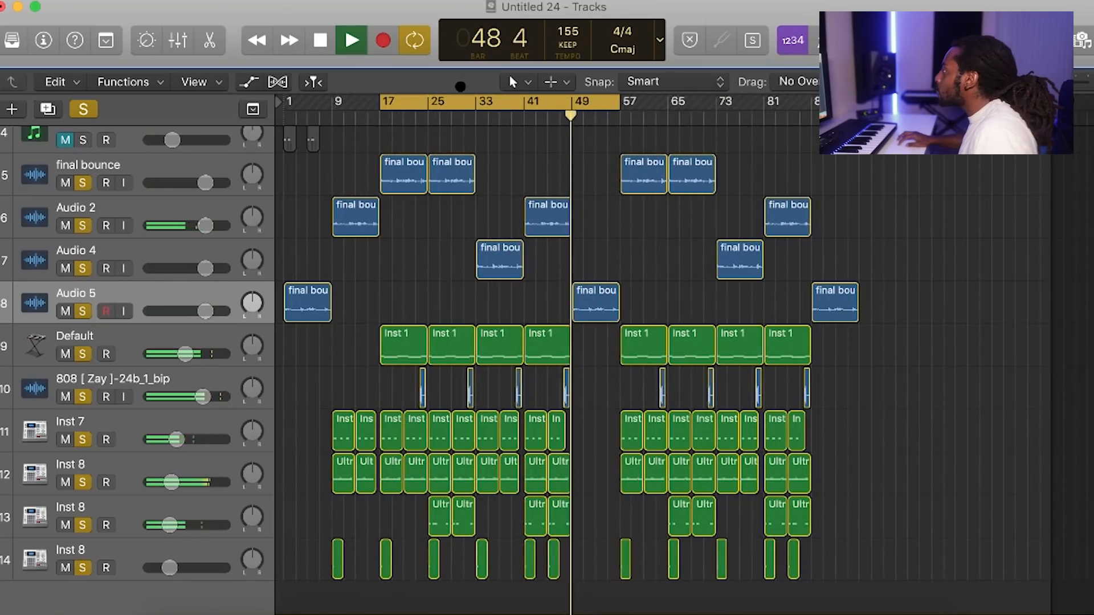
left_click_drag(463, 102, 696, 105)
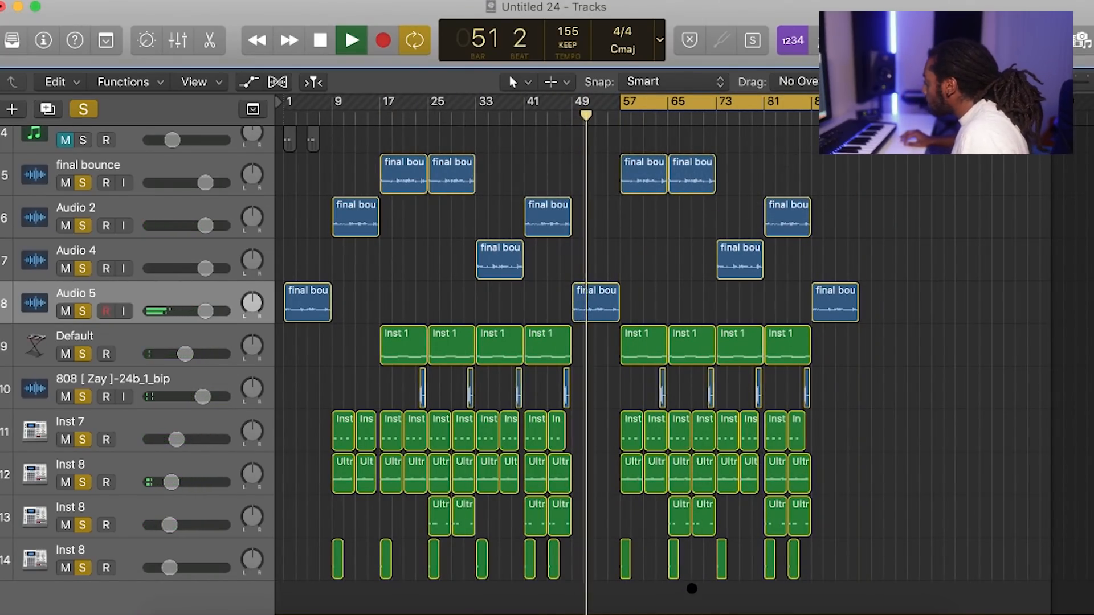
left_click_drag(702, 588, 870, 165)
left_click(923, 162)
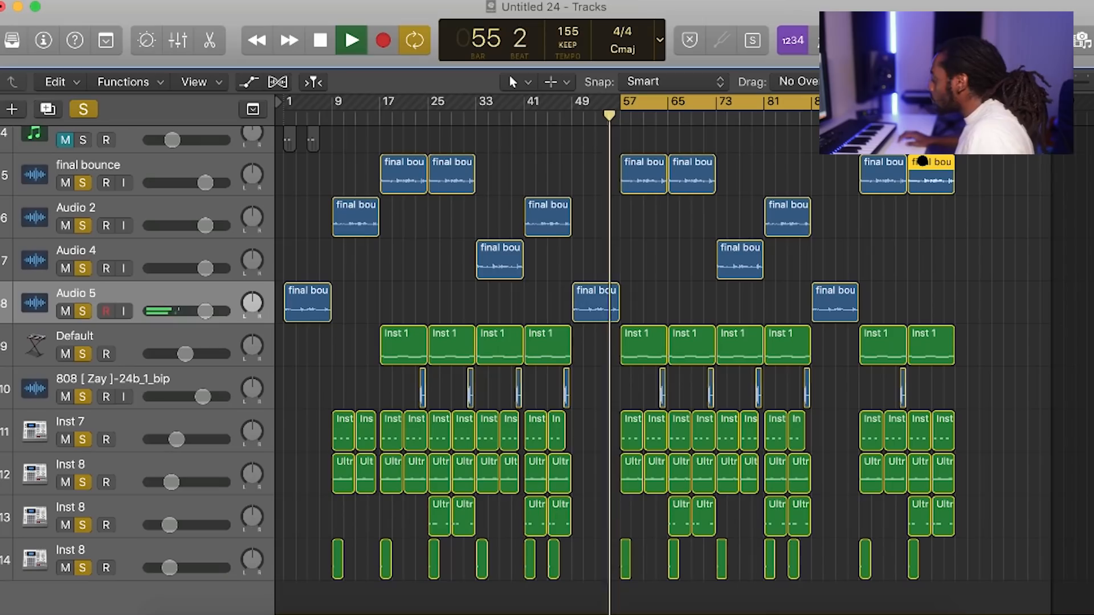
key("super+r")
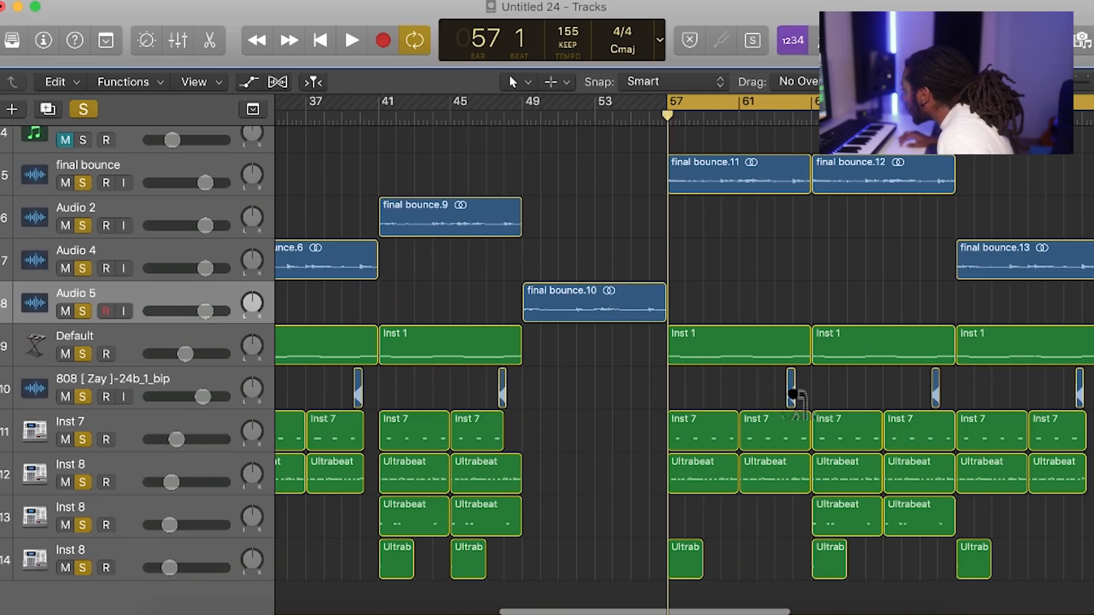
Copy a reversed 808 region to just before bar 57 on track 10, and play with the cycle range starting at bar 56.
left_click_drag(791, 393, 666, 393)
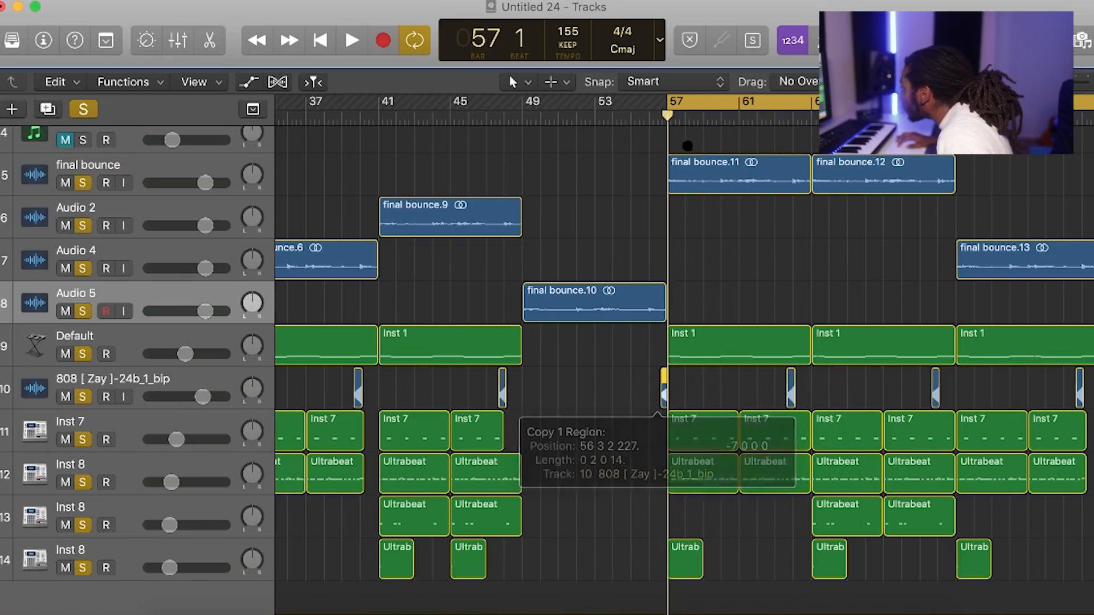
left_click_drag(670, 102, 649, 102)
key("space")
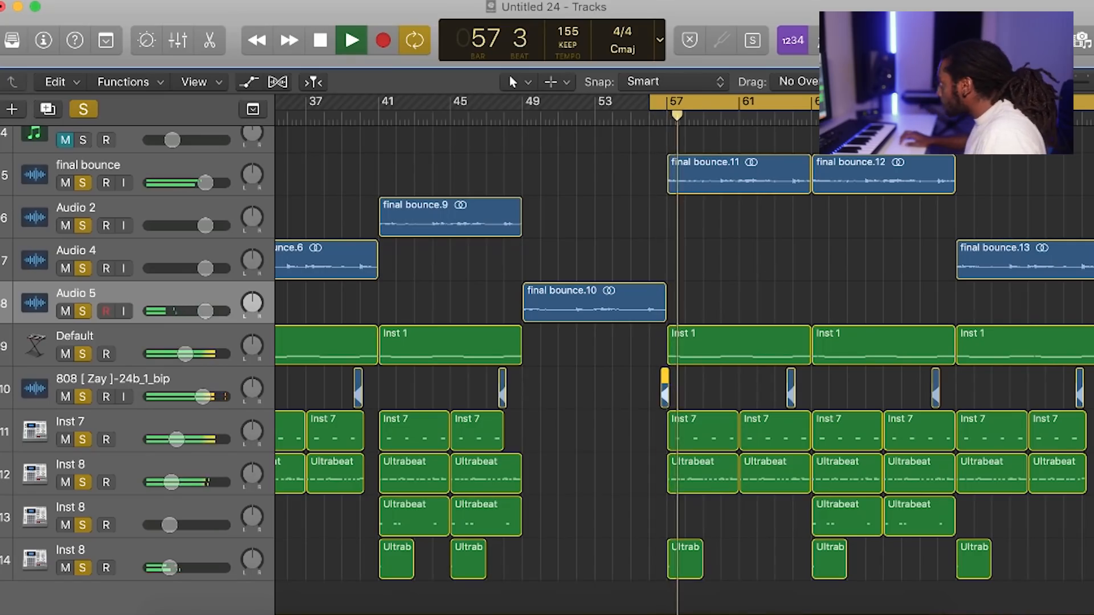
Copy the reversed 808 region located before bar 89 to the start of the section at bar 97 on track 10.
key("super+Left")
key("super+Left")
key("super+Left")
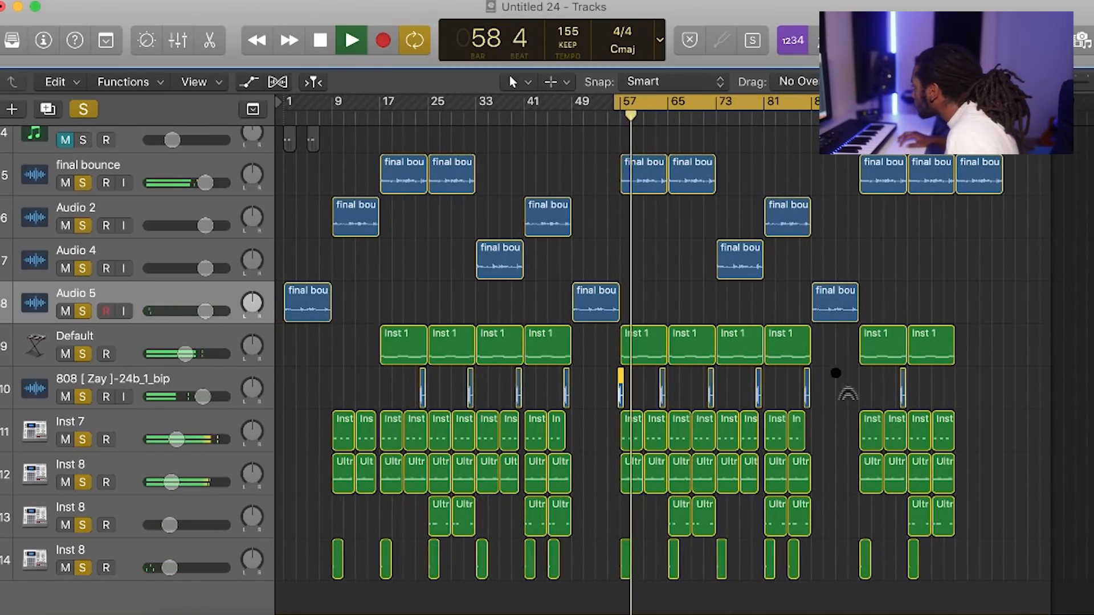
left_click_drag(806, 389, 861, 389)
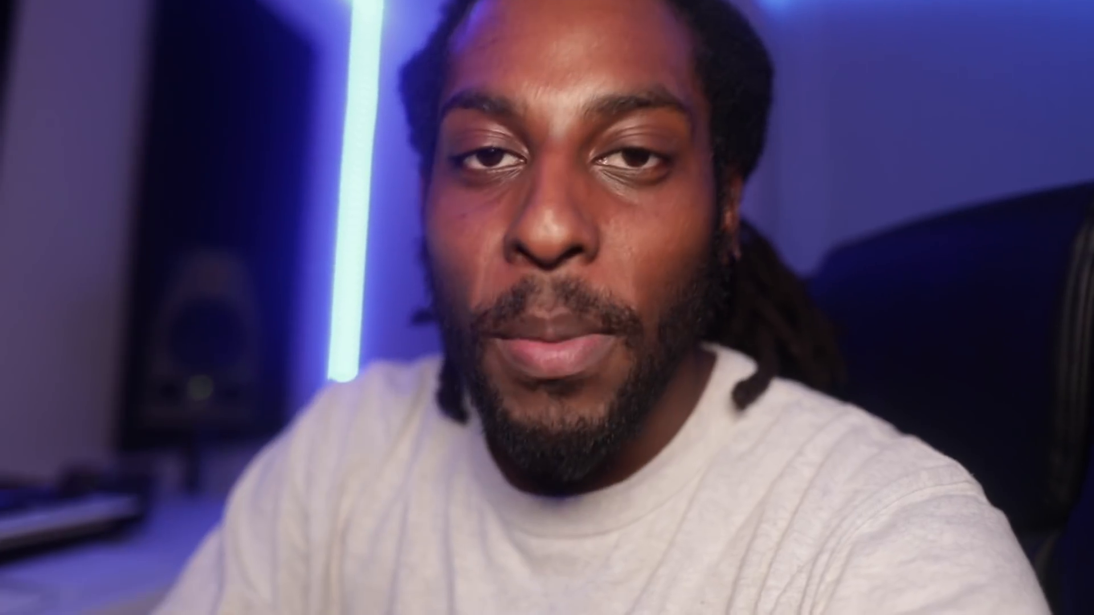